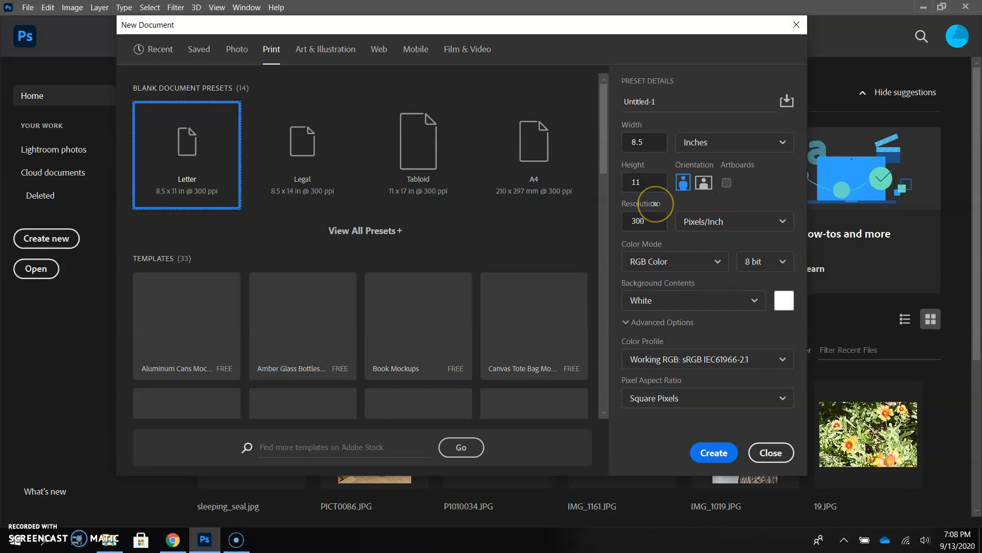
# Step: Create a landscape Letter document, 11 x 8.5 inches at 300 pixels/inch, in RGB Color with a white background
pyautogui.click(643, 140)
pyautogui.click(704, 182)
pyautogui.click(643, 139)
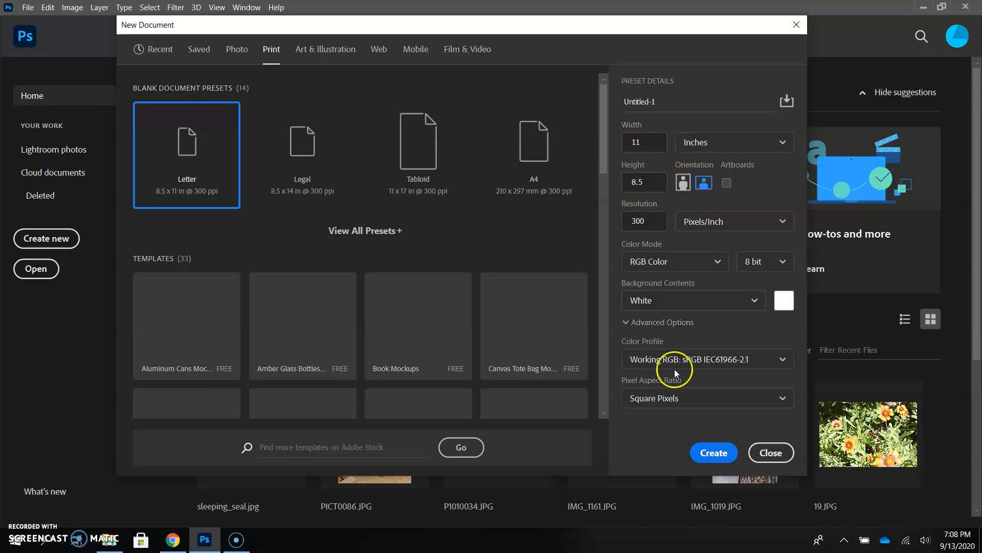
pyautogui.click(714, 450)
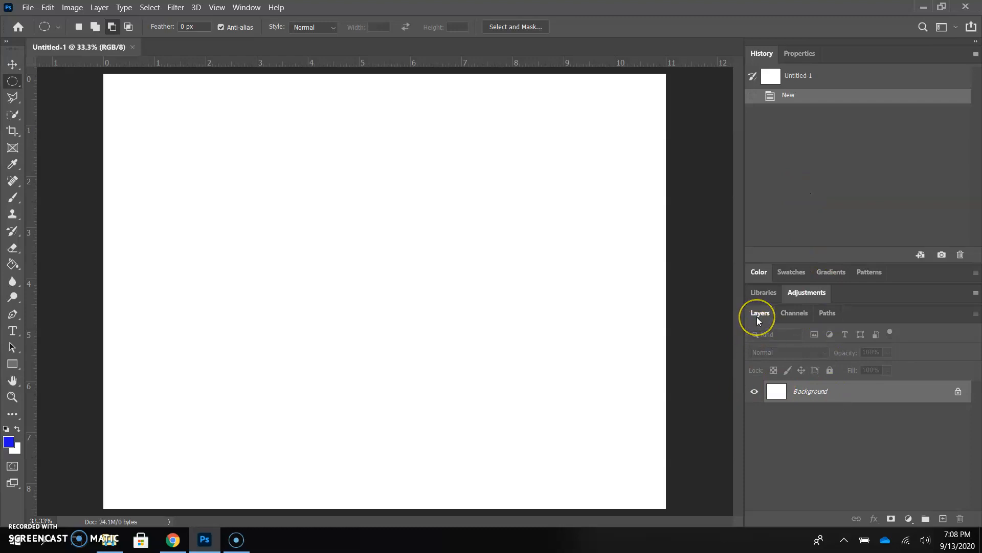
# Step: Make a rectangular marquee selection about 3.9 in wide and 4.8 in high in the canvas's lower right area for the house body
pyautogui.click(719, 68)
pyautogui.click(13, 81)
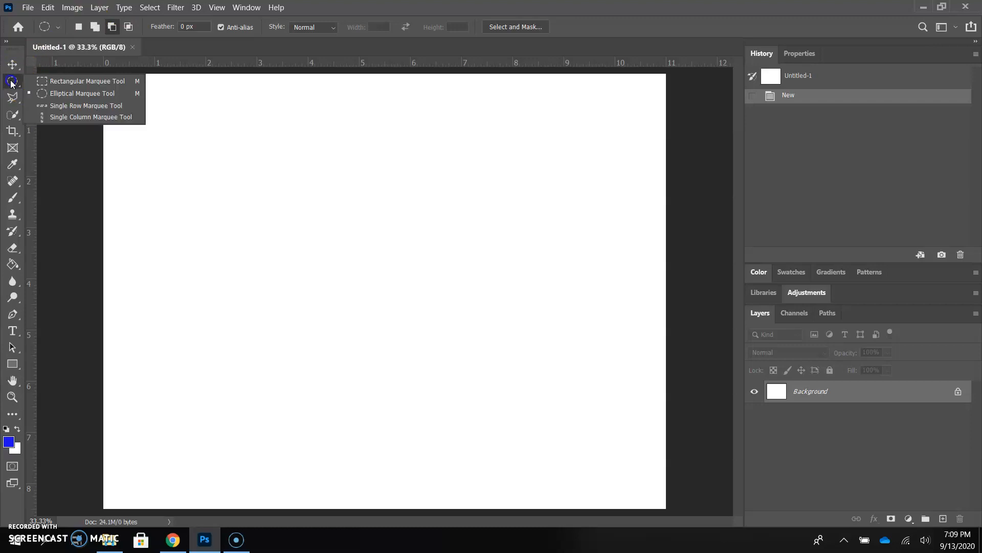
pyautogui.click(51, 81)
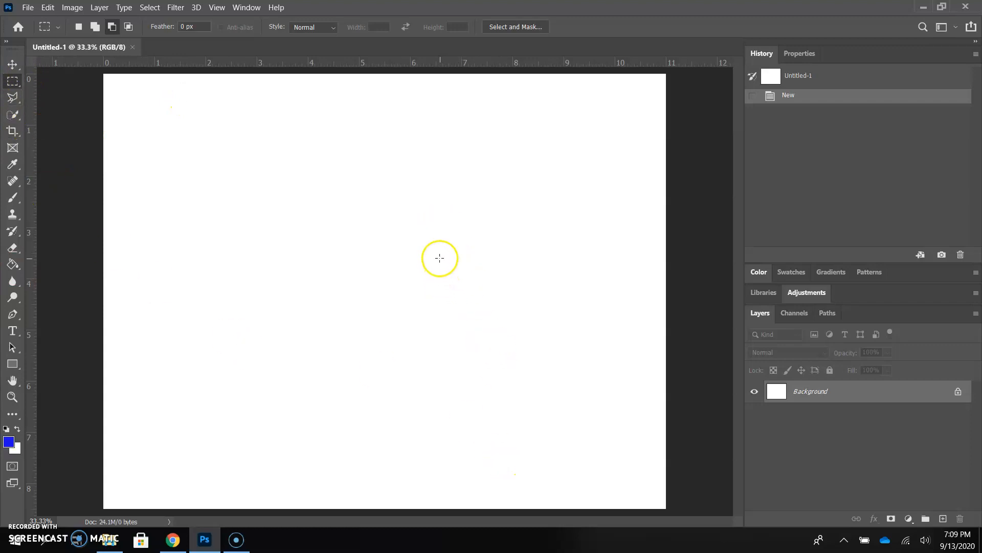
pyautogui.moveTo(438, 249); pyautogui.dragTo(636, 494)
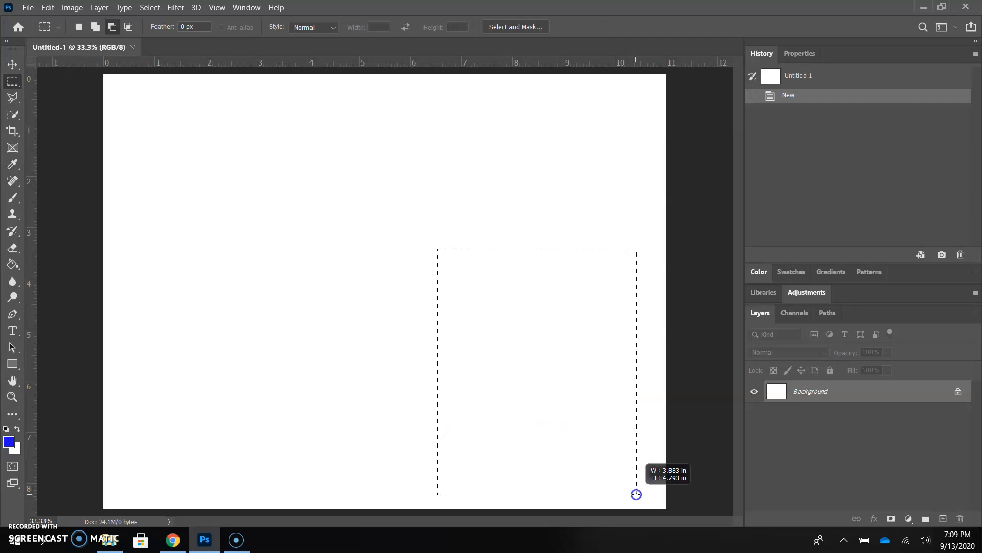
pyautogui.moveTo(636, 494); pyautogui.dragTo(636, 494)
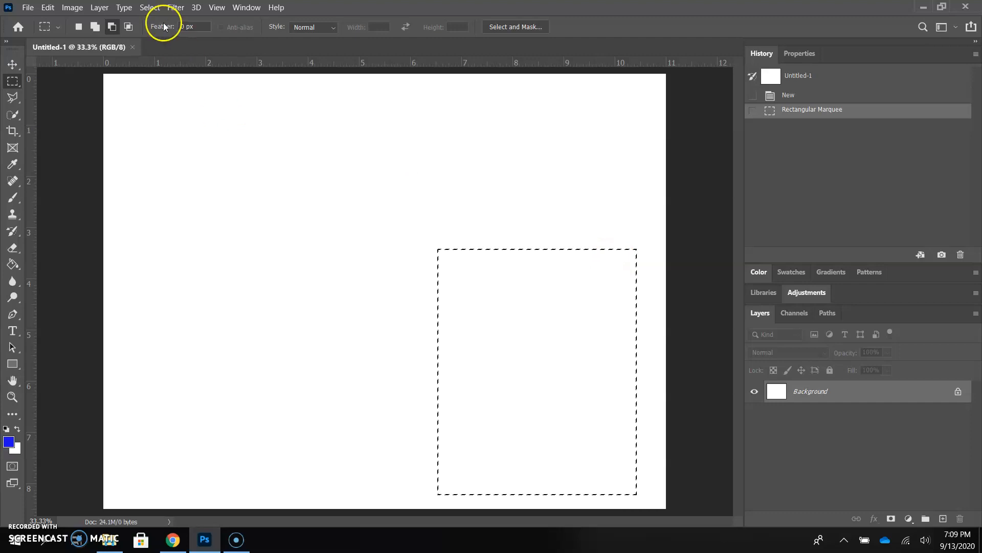
# Step: Subtract two adjacent square windows, about 0.66 in each, from the upper left part of the house selection
pyautogui.click(113, 27)
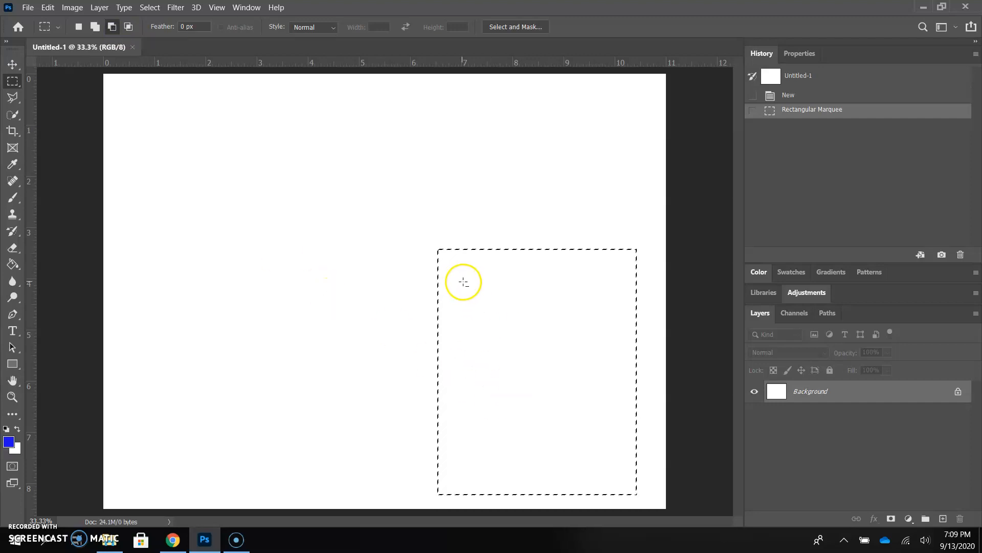
pyautogui.moveTo(463, 277); pyautogui.dragTo(506, 321)
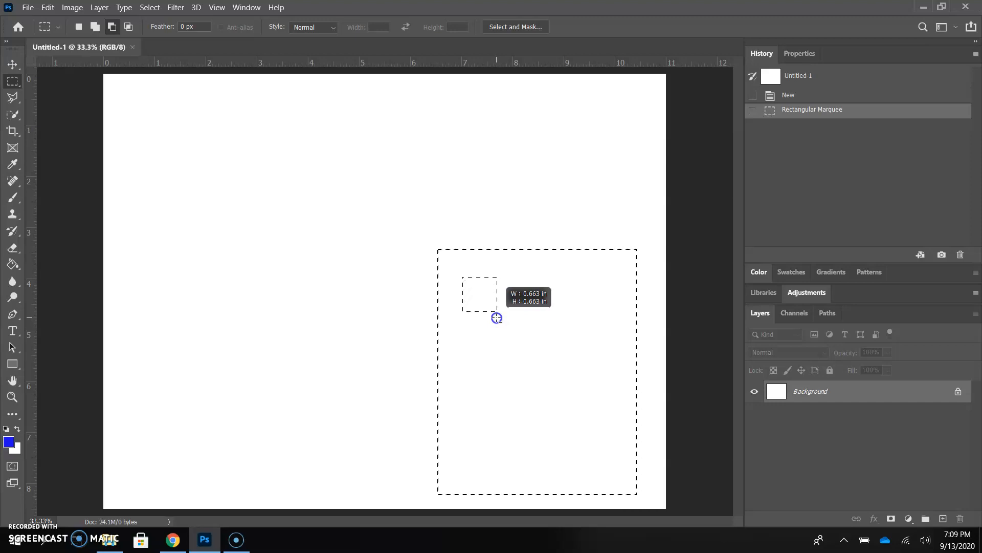
pyautogui.moveTo(496, 318); pyautogui.dragTo(496, 316)
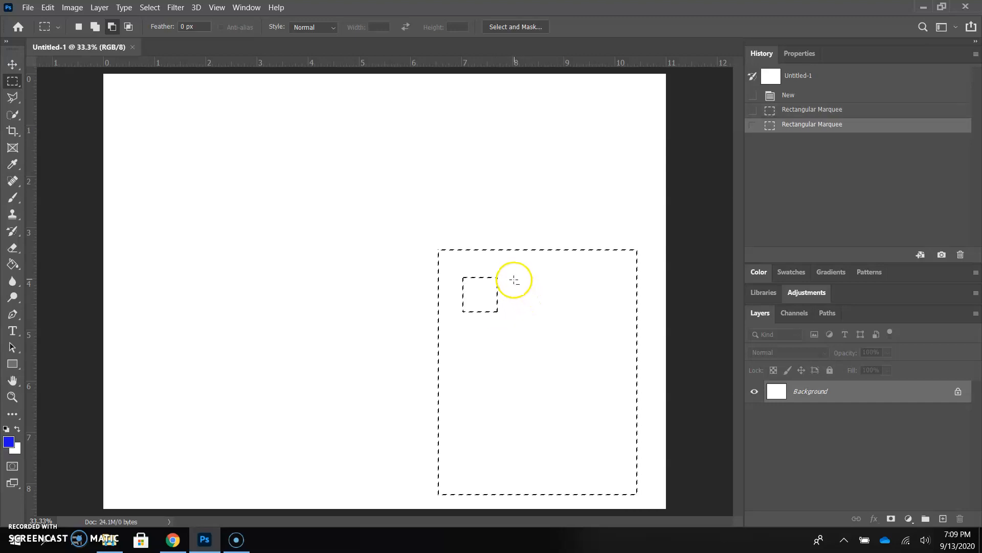
pyautogui.moveTo(506, 277); pyautogui.dragTo(538, 311)
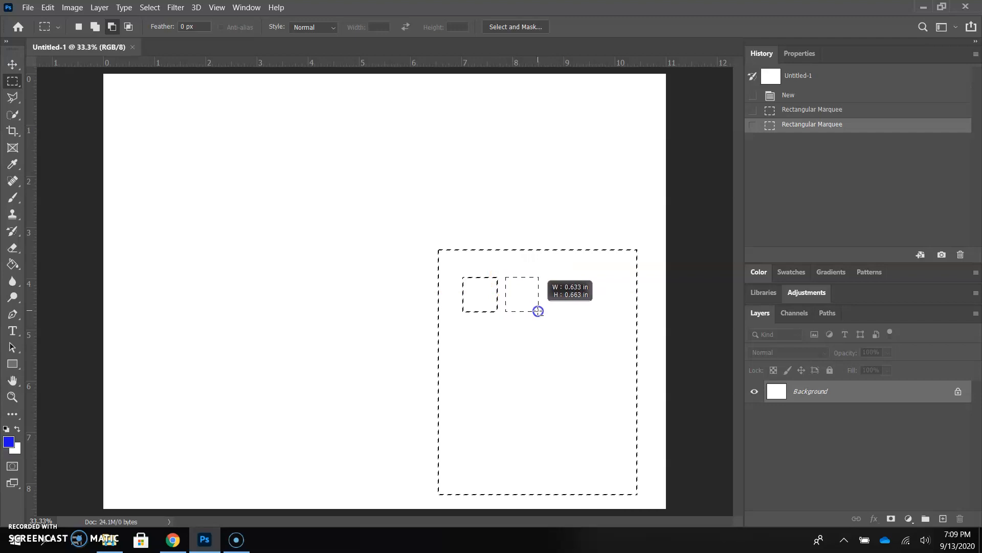
pyautogui.moveTo(538, 311); pyautogui.dragTo(539, 314)
# Step: Subtract a third and a fourth square window of similar size to complete the upper window row of the house
pyautogui.click(548, 280)
pyautogui.moveTo(557, 288); pyautogui.dragTo(579, 335)
pyautogui.press('shift')
pyautogui.press('shift')
pyautogui.press('shift')
pyautogui.press('shift')
pyautogui.press('shift')
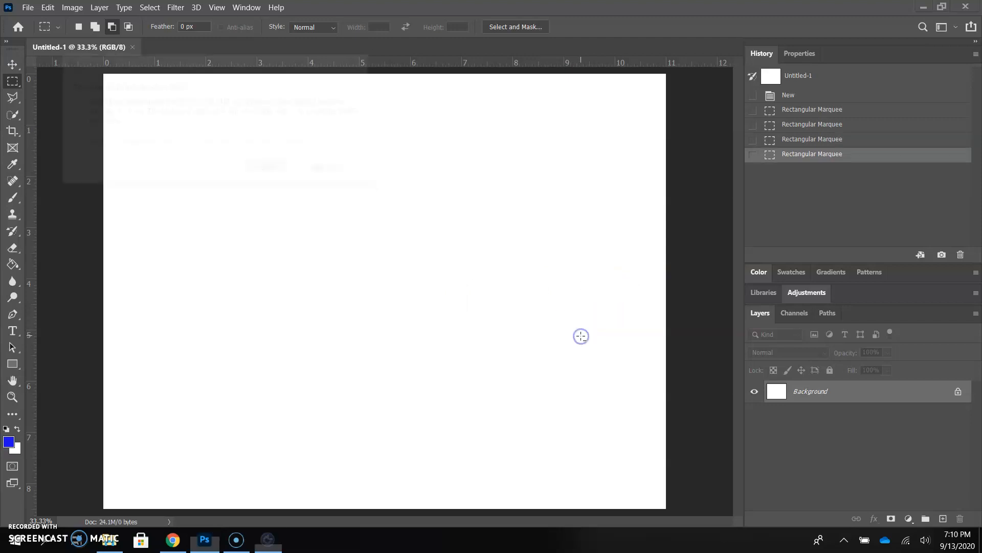
pyautogui.click(335, 159)
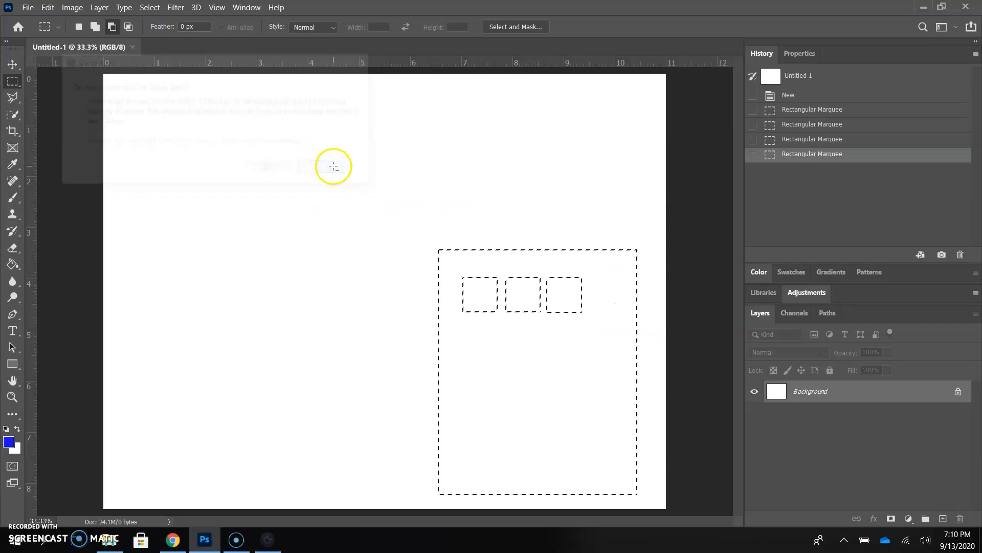
pyautogui.moveTo(587, 277); pyautogui.dragTo(623, 324)
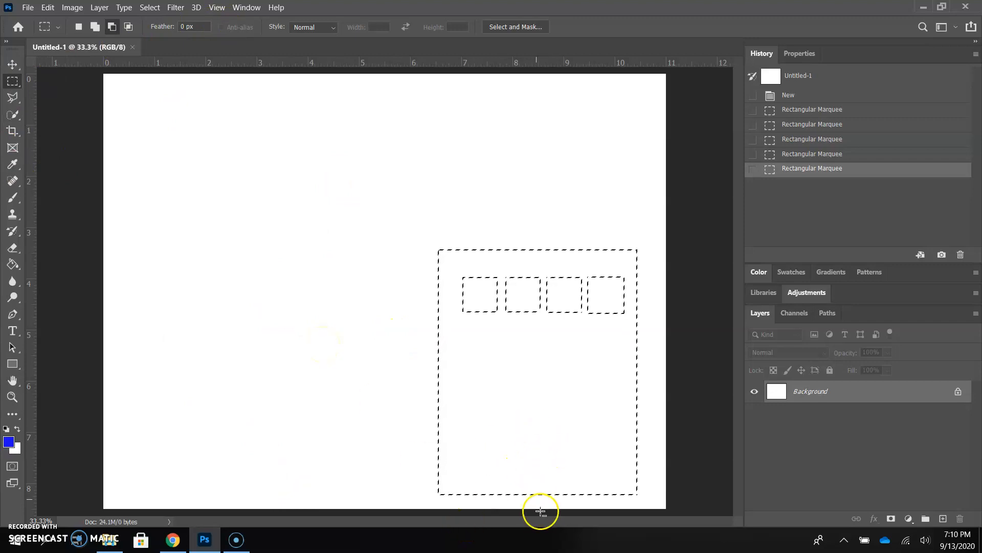
pyautogui.moveTo(526, 382); pyautogui.dragTo(577, 489)
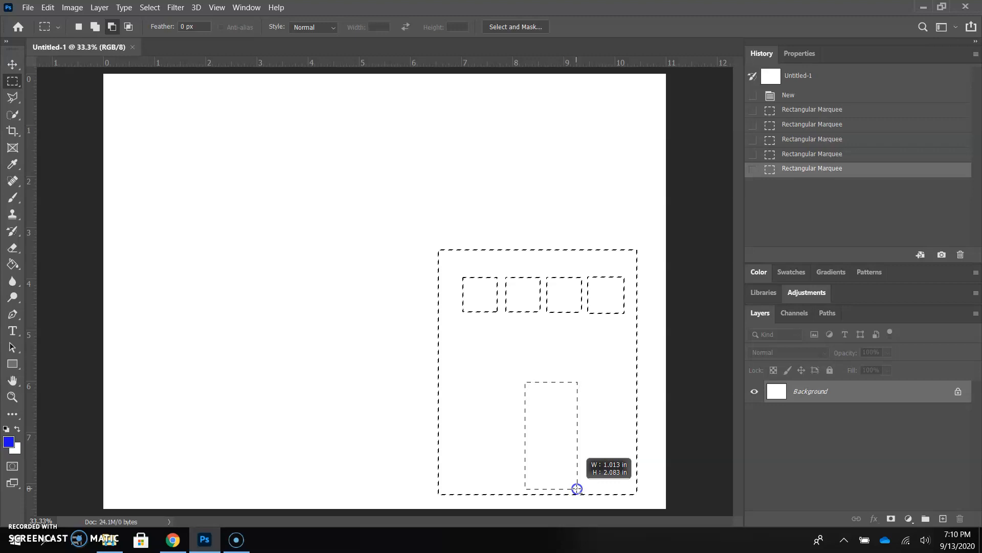
pyautogui.moveTo(577, 490)
pyautogui.mouseDown()
pyautogui.moveTo(577, 500)
pyautogui.moveTo(576, 489)
pyautogui.mouseUp()
pyautogui.hotkey('ctrl', 'z')
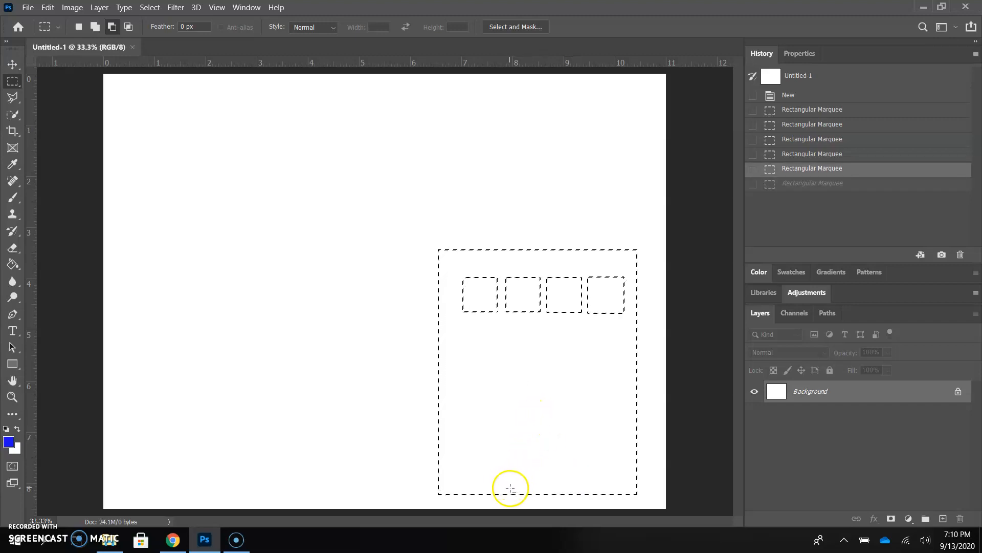
# Step: Subtract a tall door at the bottom center of the house selection and a window about 0.5 by 0.9 in on each side of it
pyautogui.moveTo(510, 491); pyautogui.dragTo(572, 379)
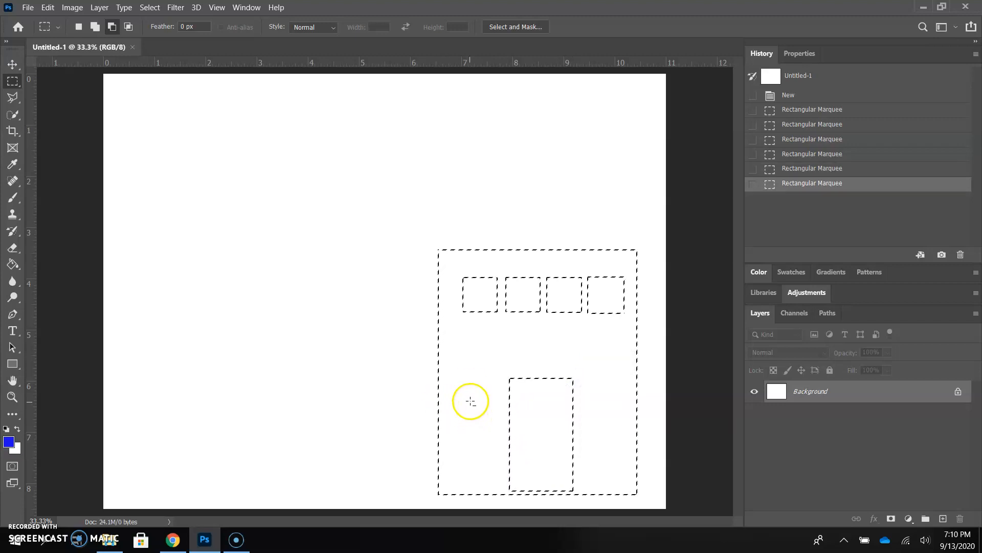
pyautogui.moveTo(458, 387); pyautogui.dragTo(486, 431)
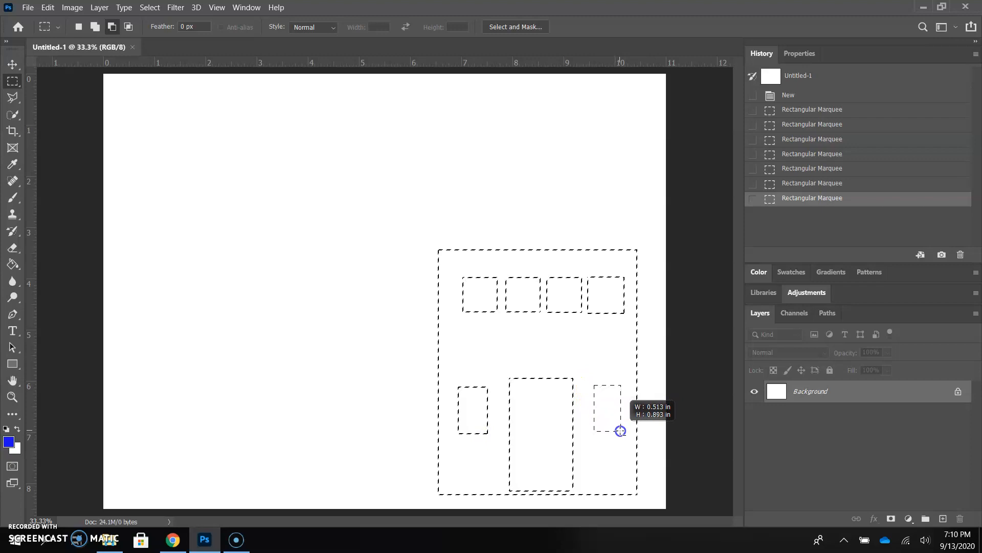
pyautogui.moveTo(621, 430); pyautogui.dragTo(620, 431)
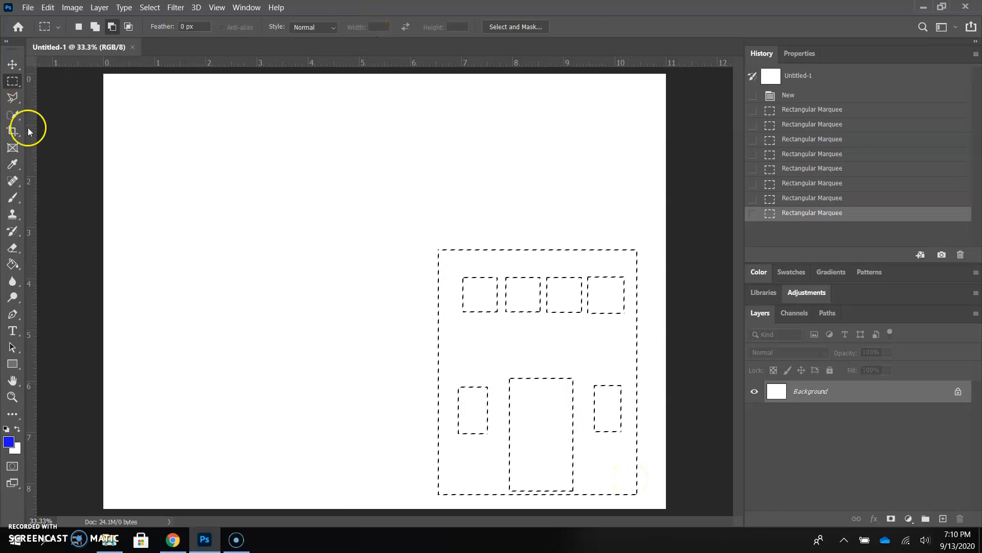
# Step: Add a triangular roof above the house body to the selection with the Polygonal Lasso, using a 0 px feather
pyautogui.click(14, 102)
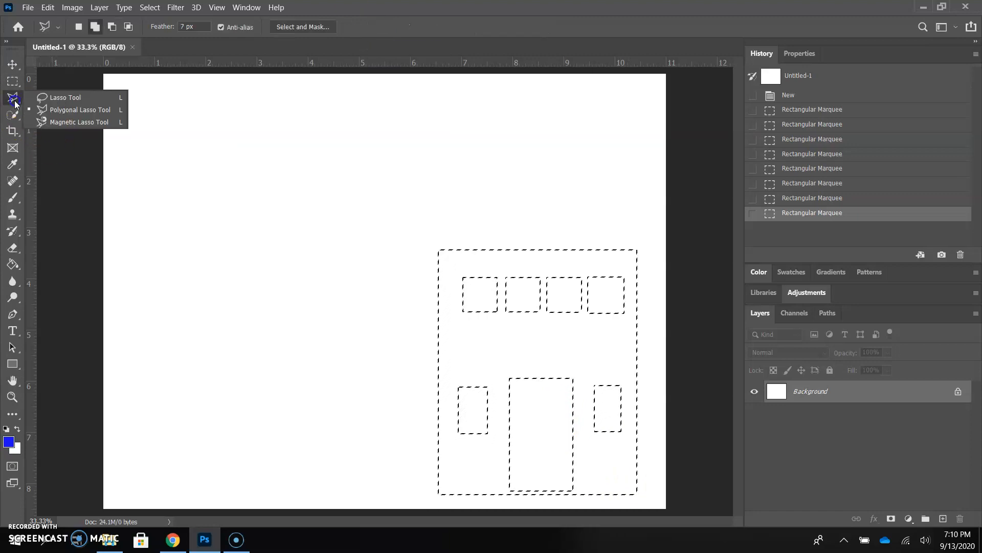
pyautogui.click(14, 101)
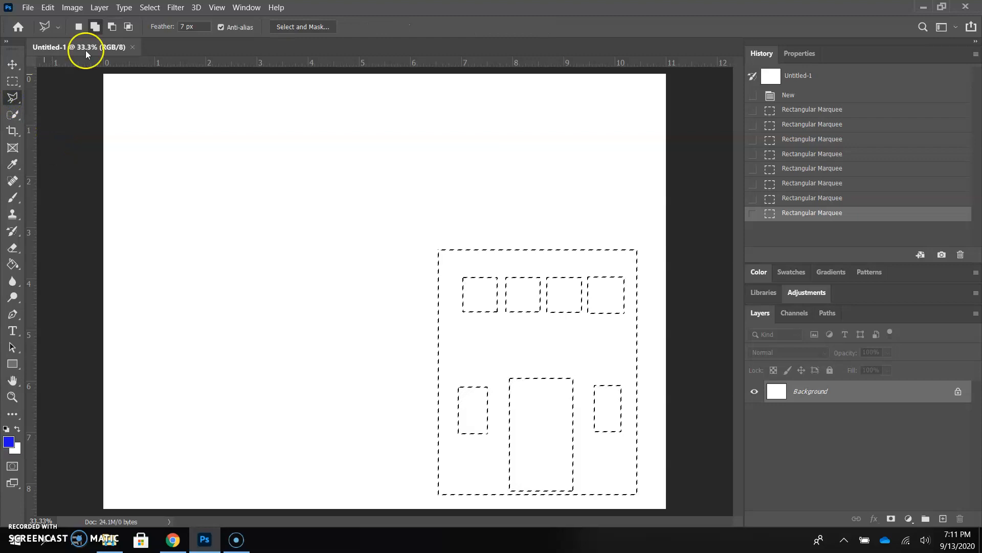
pyautogui.click(162, 26)
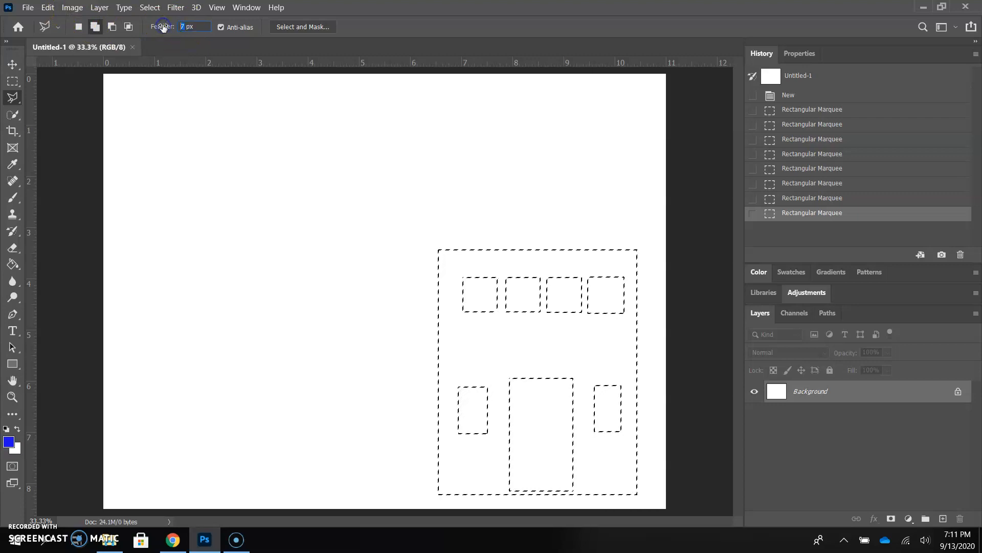
pyautogui.write('0')
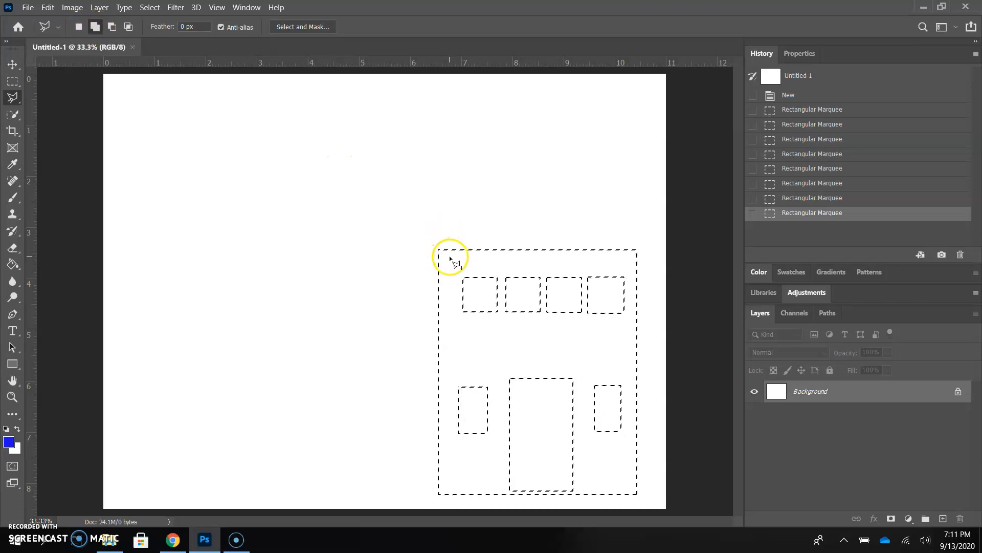
pyautogui.click(537, 107)
pyautogui.click(429, 257)
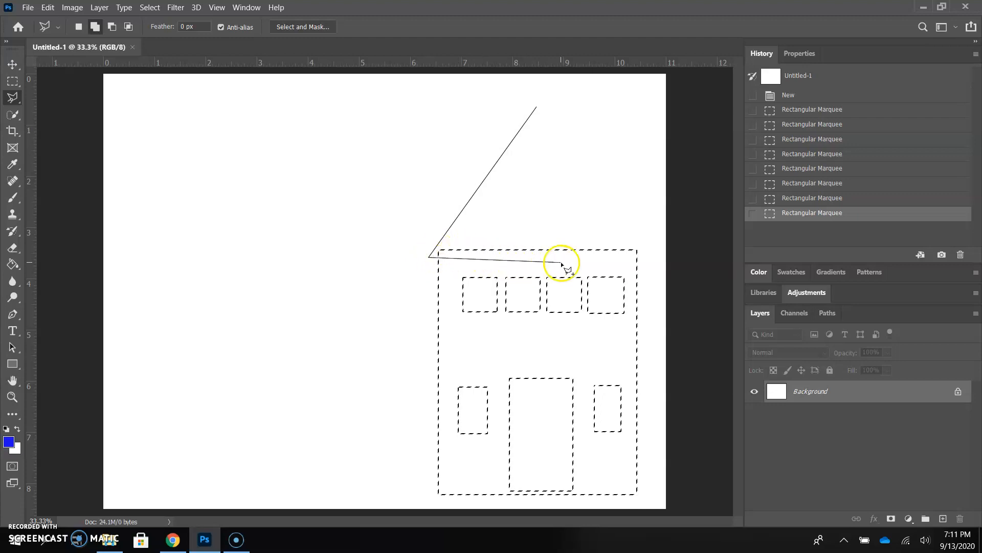
pyautogui.click(647, 257)
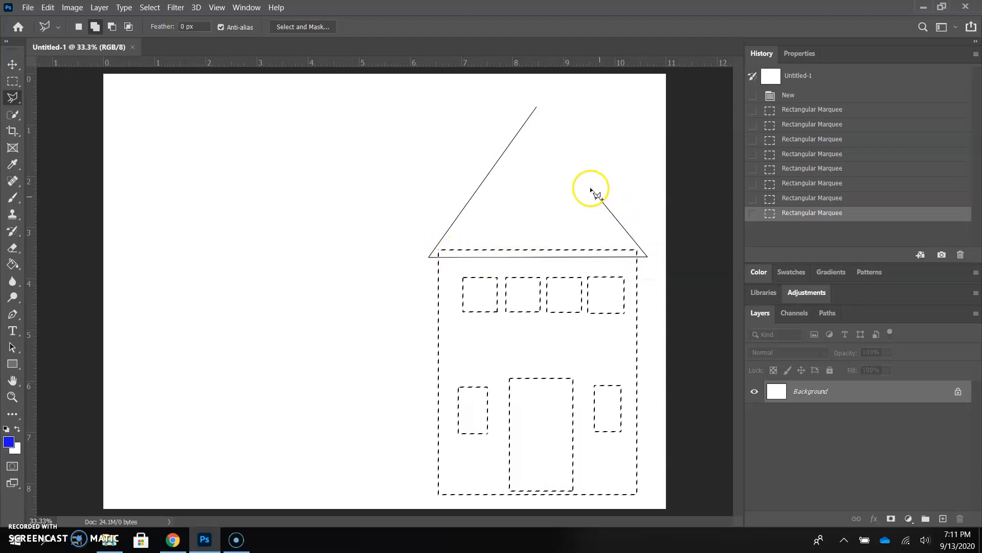
pyautogui.click(537, 108)
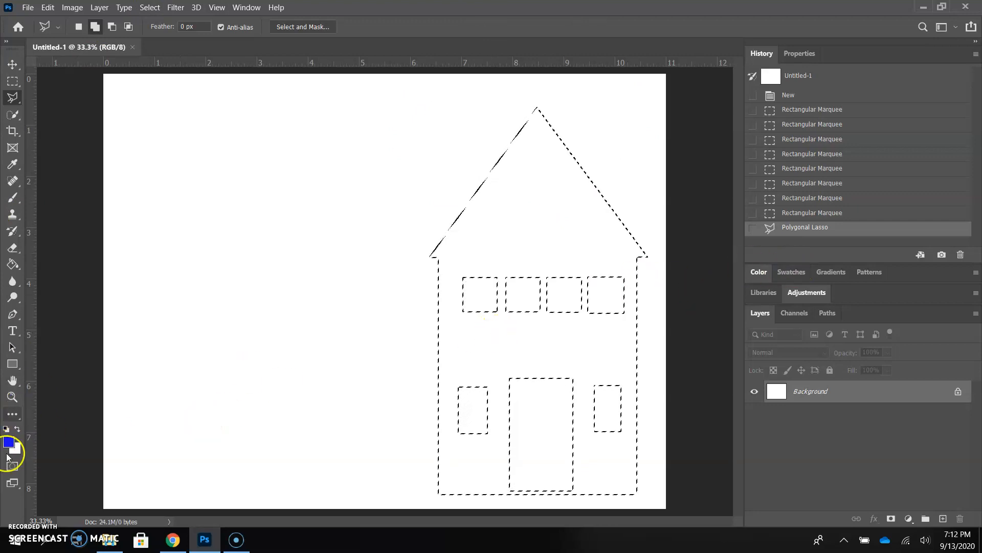
# Step: Expand the Color panel and enlarge its color field
pyautogui.click(755, 271)
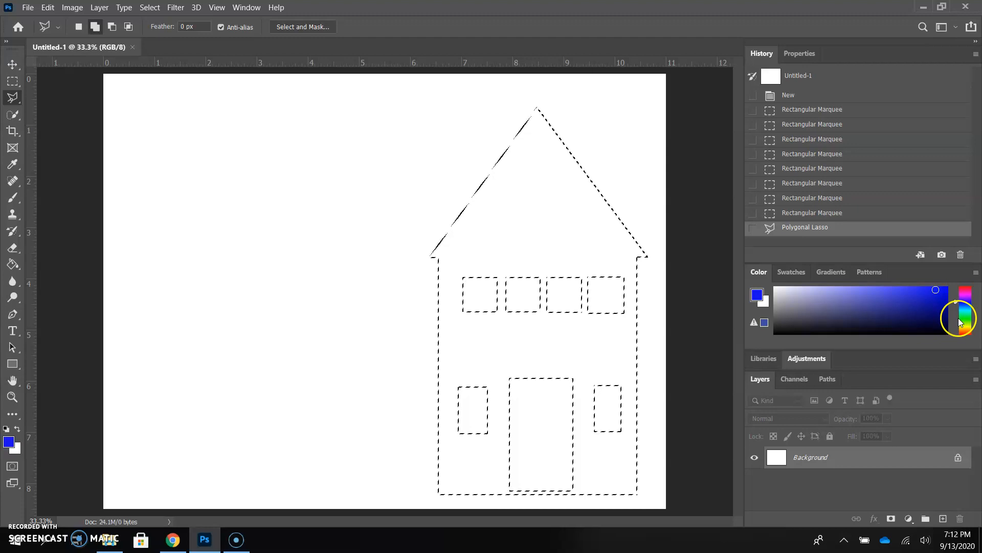
pyautogui.click(795, 275)
pyautogui.click(753, 195)
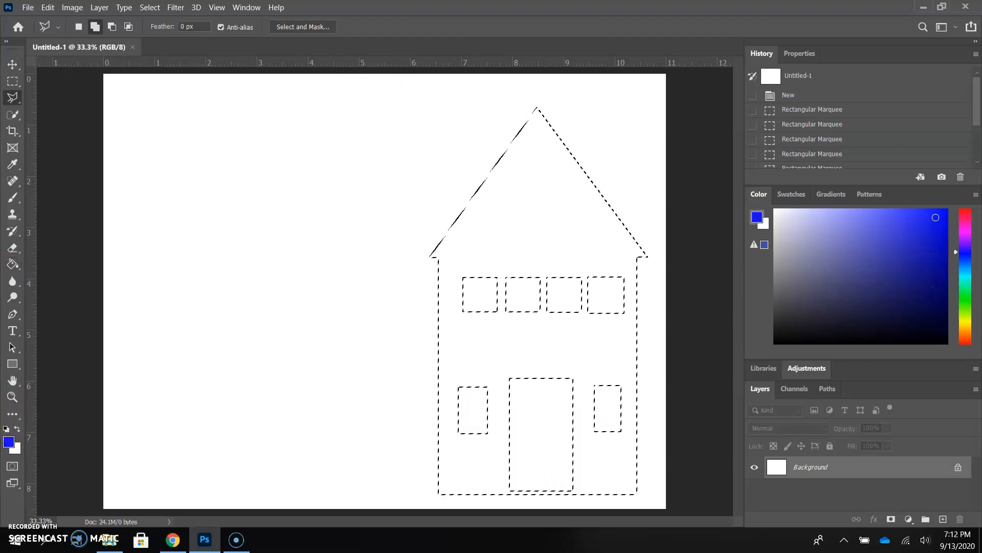
# Step: Set the foreground color to the red-orange ee4c3b
pyautogui.click(9, 440)
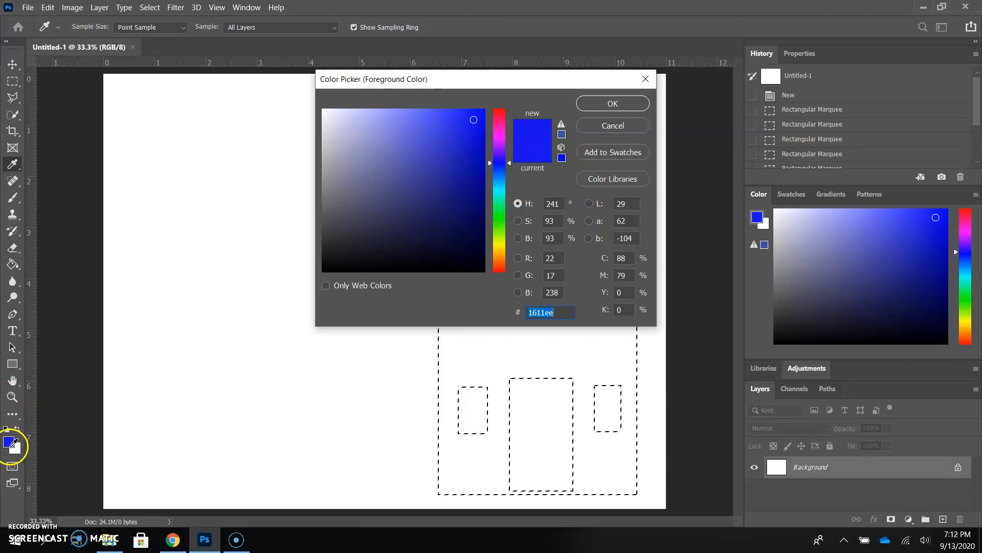
pyautogui.click(509, 165)
pyautogui.moveTo(510, 164); pyautogui.dragTo(509, 264)
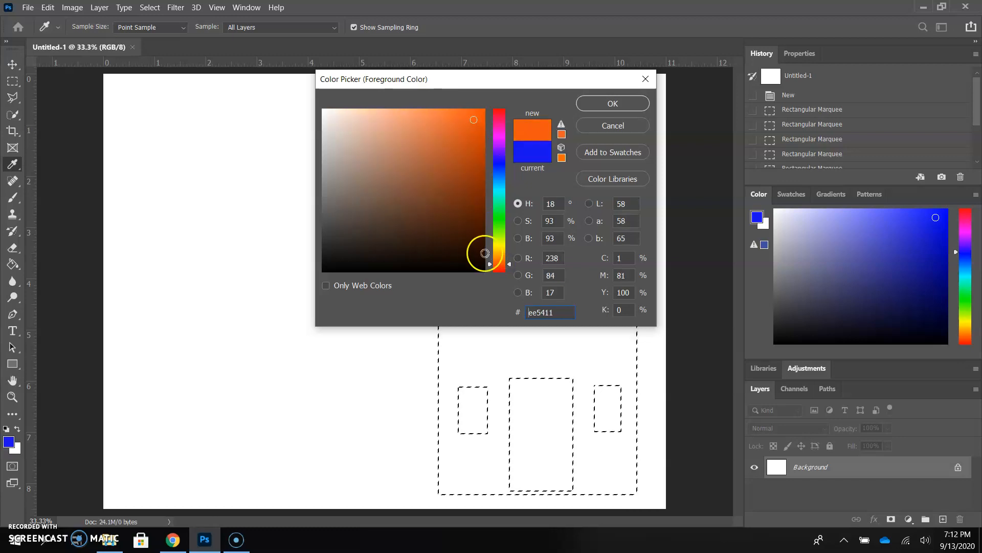
pyautogui.moveTo(510, 265); pyautogui.dragTo(510, 268)
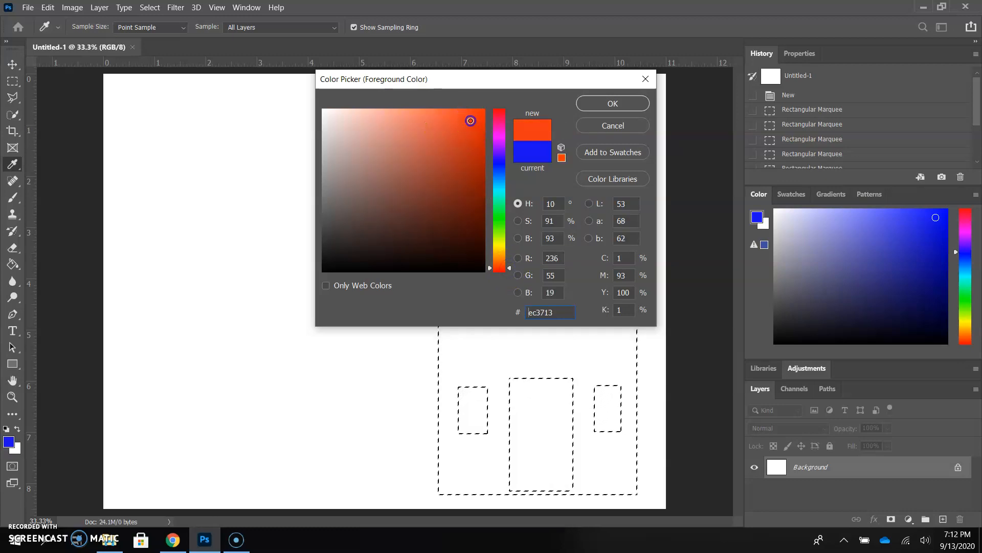
pyautogui.click(447, 120)
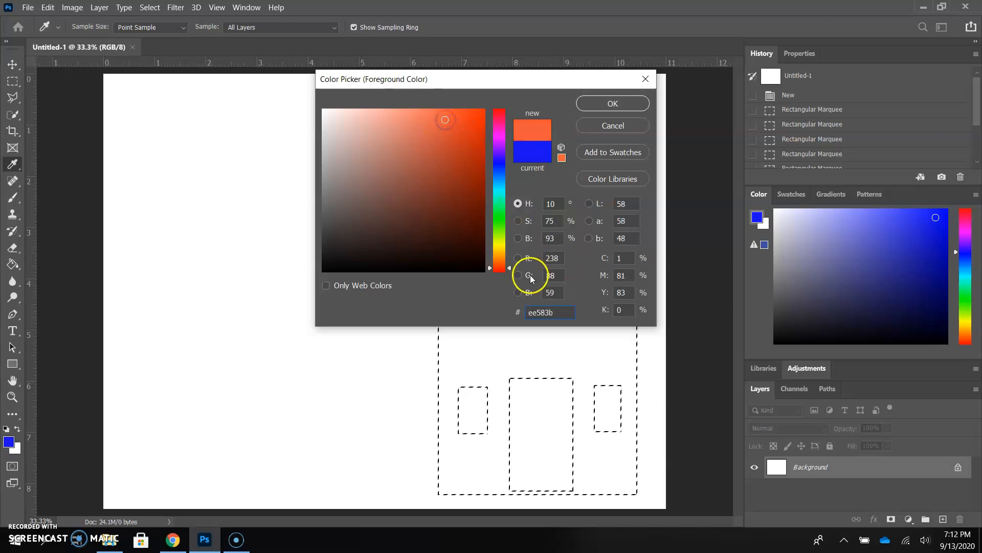
pyautogui.moveTo(511, 269); pyautogui.dragTo(512, 271)
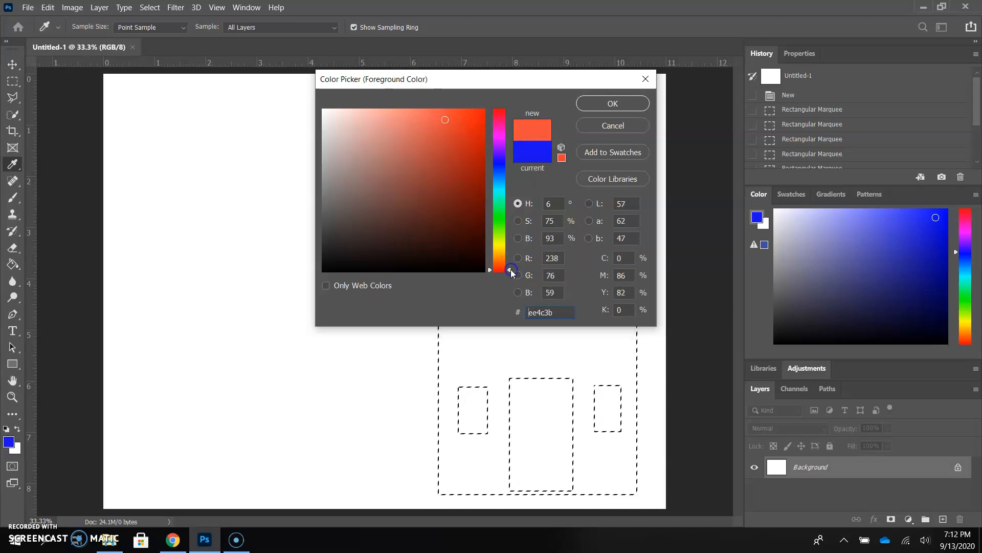
pyautogui.click(612, 104)
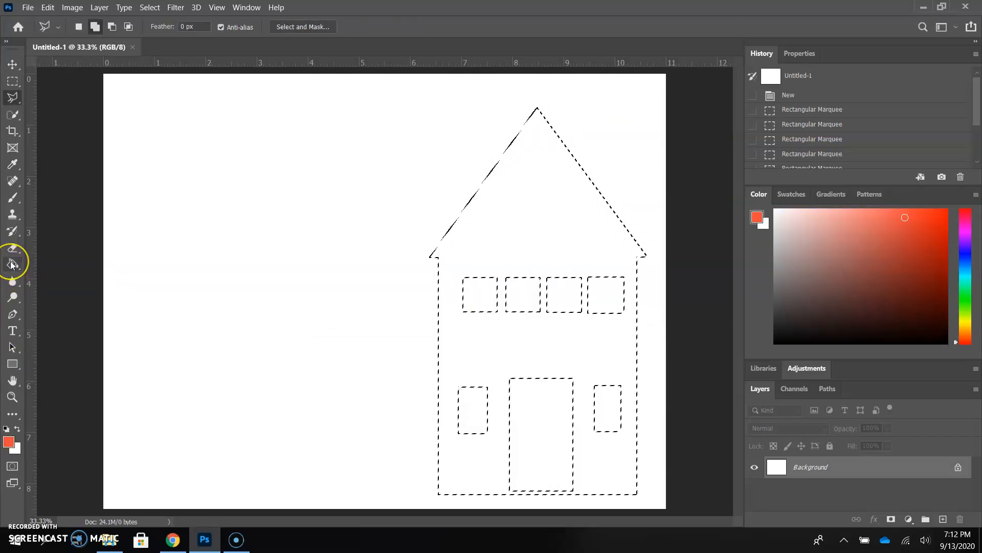
# Step: Add a new layer and fill the house selection with the red-orange foreground color using the Paint Bucket
pyautogui.click(11, 265)
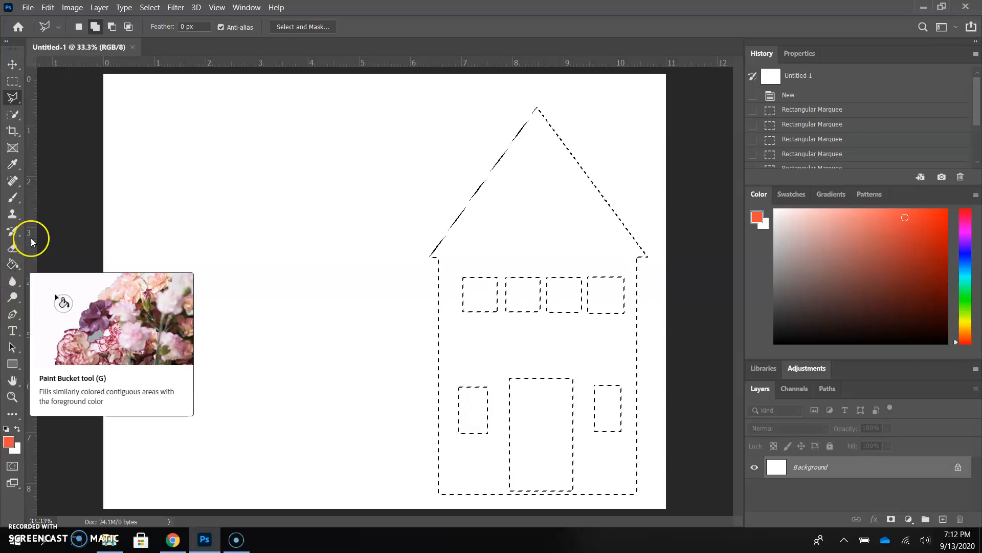
pyautogui.moveTo(10, 267)
pyautogui.mouseDown()
pyautogui.moveTo(69, 265)
pyautogui.moveTo(51, 263)
pyautogui.moveTo(62, 272)
pyautogui.mouseUp()
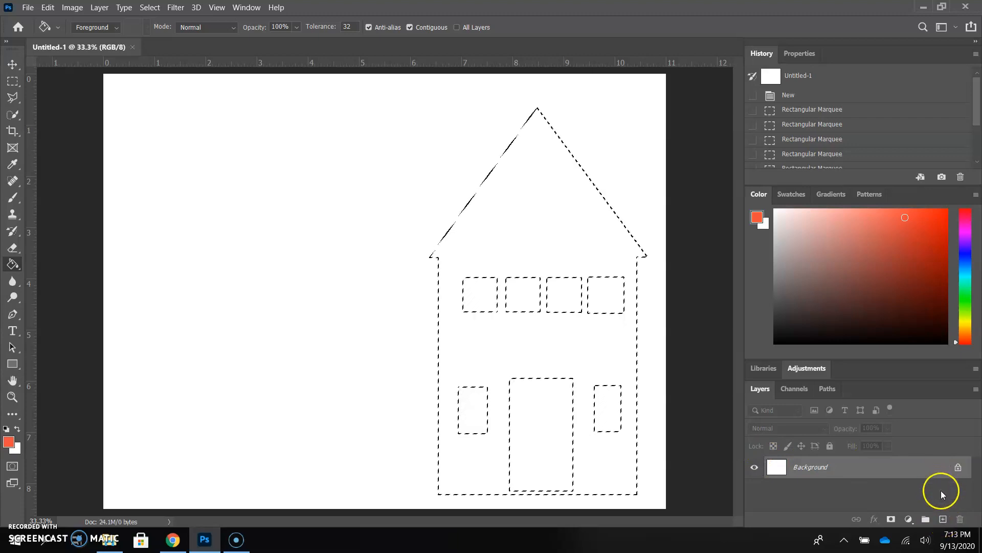
pyautogui.click(944, 512)
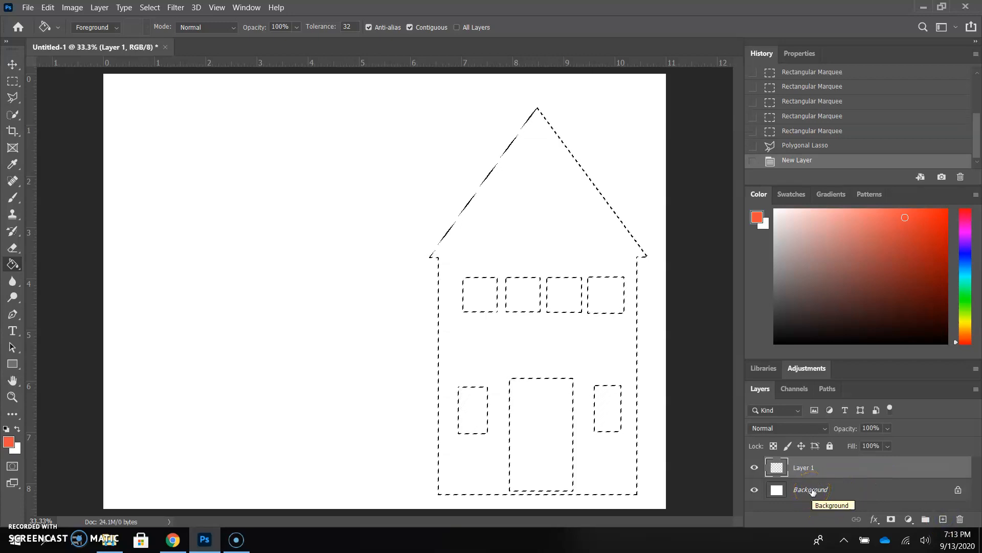
pyautogui.click(566, 257)
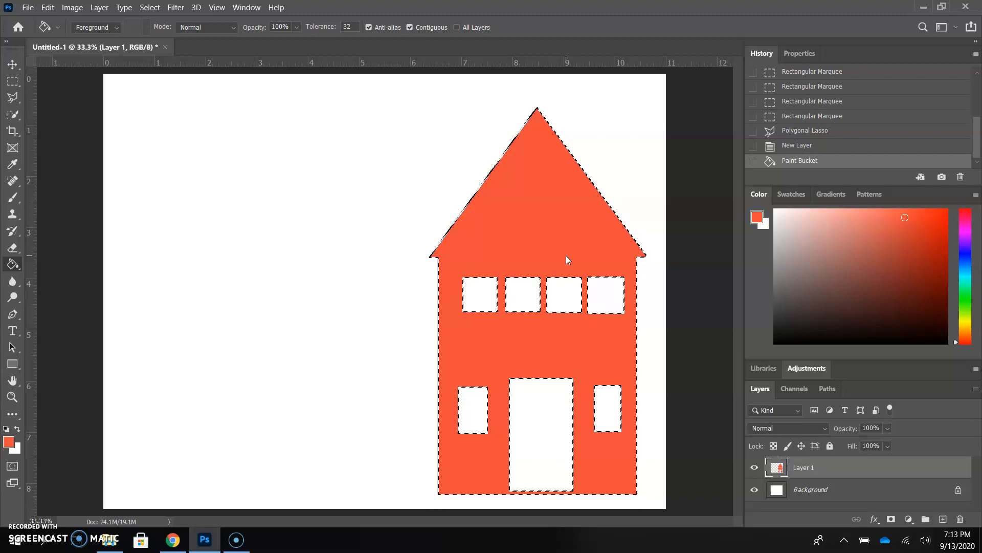
# Step: Rename the filled layer as "house" and deselect the house outline
pyautogui.doubleClick(813, 470)
pyautogui.write('house')
pyautogui.press('Return')
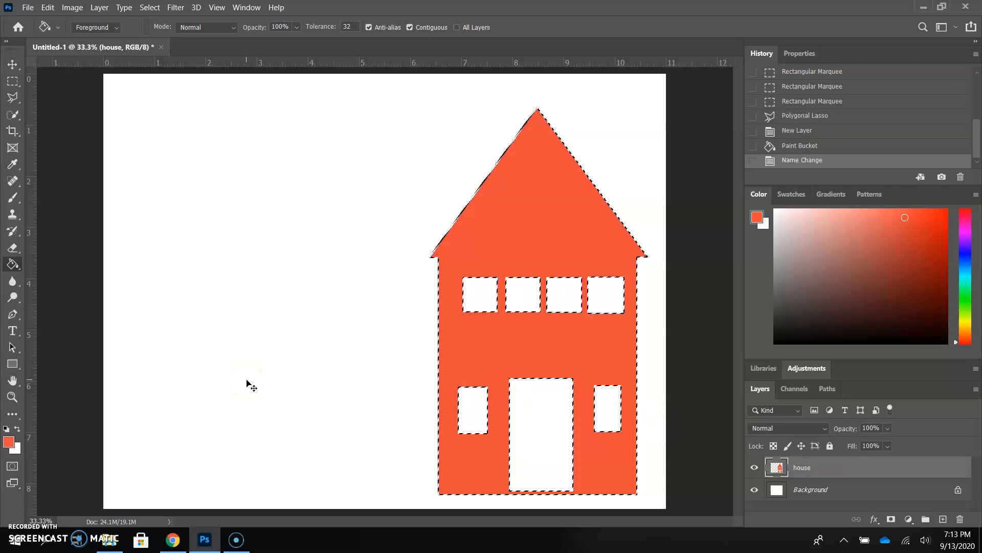
pyautogui.hotkey('ctrl', 'd')
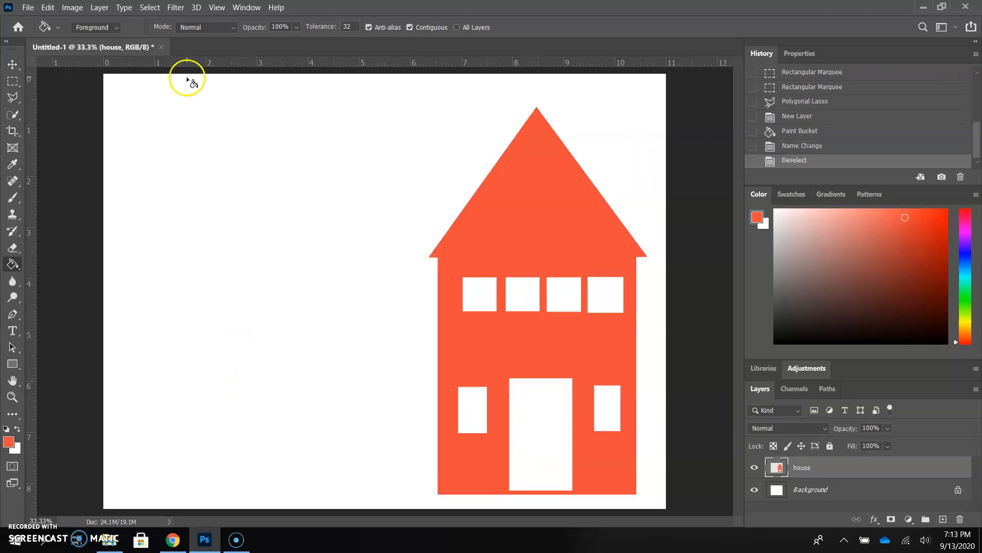
pyautogui.click(148, 8)
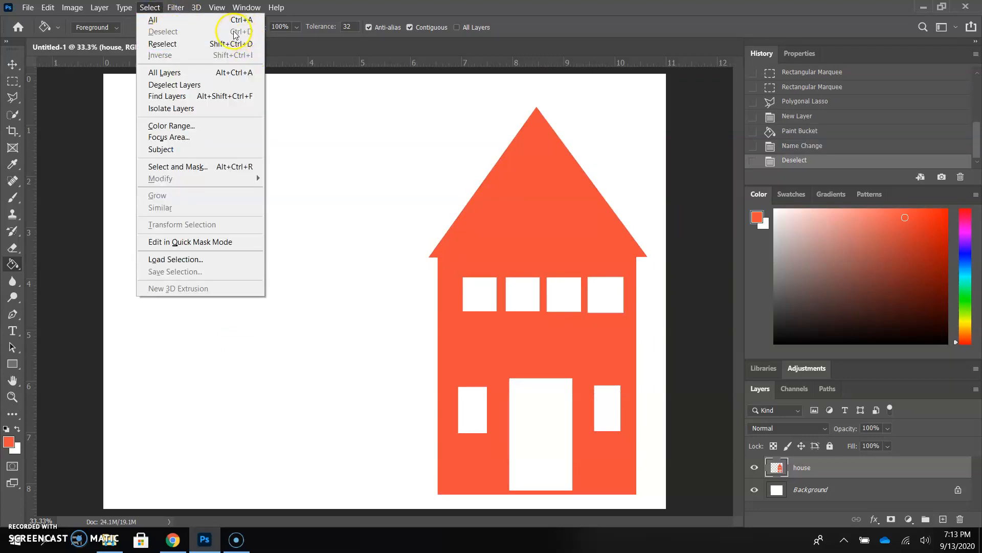
pyautogui.click(466, 5)
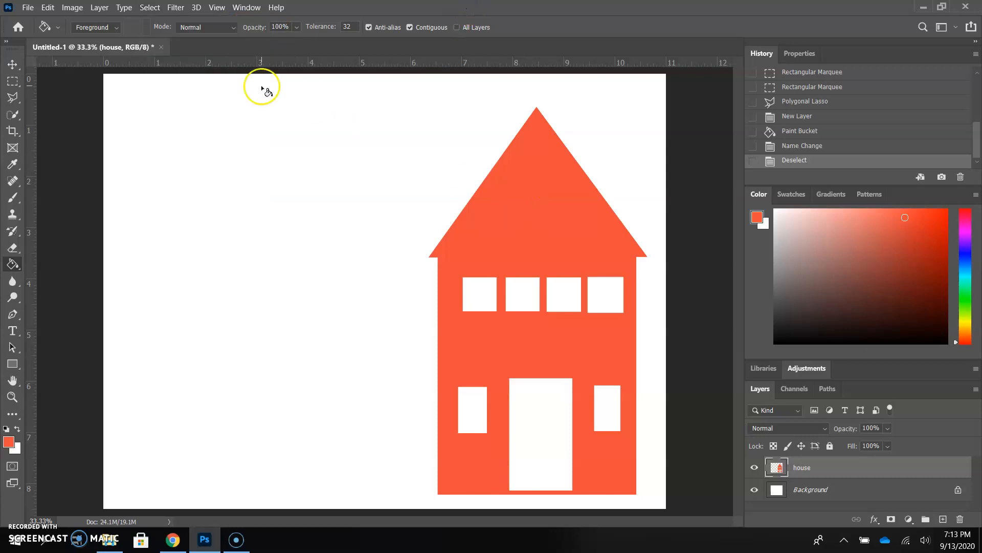
# Step: Move the house about 0.4 in up and slightly to the right on the canvas
pyautogui.click(12, 64)
pyautogui.moveTo(537, 246); pyautogui.dragTo(542, 206)
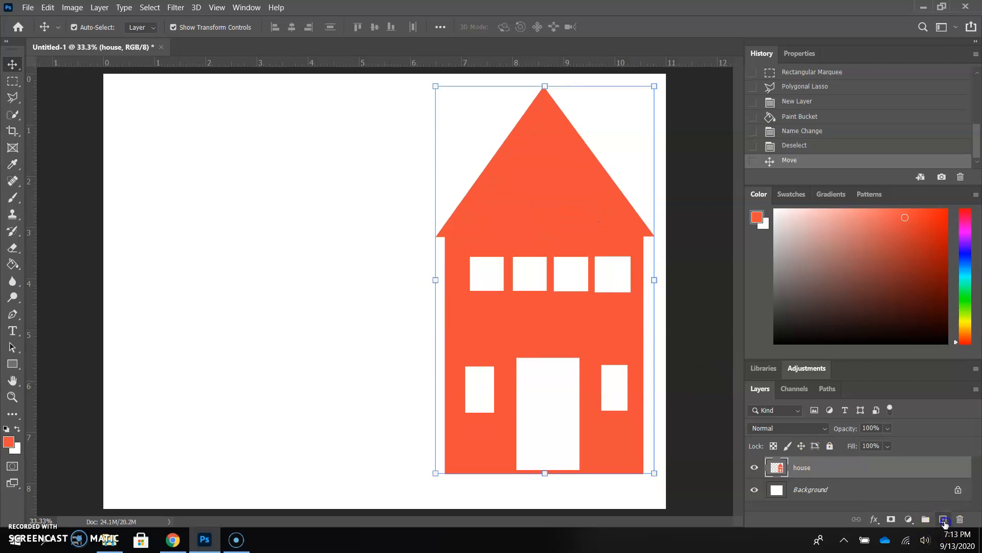
# Step: Add a new layer and lasso a new wavy-topped ground selection across the full canvas width, down to its lower edge
pyautogui.click(943, 520)
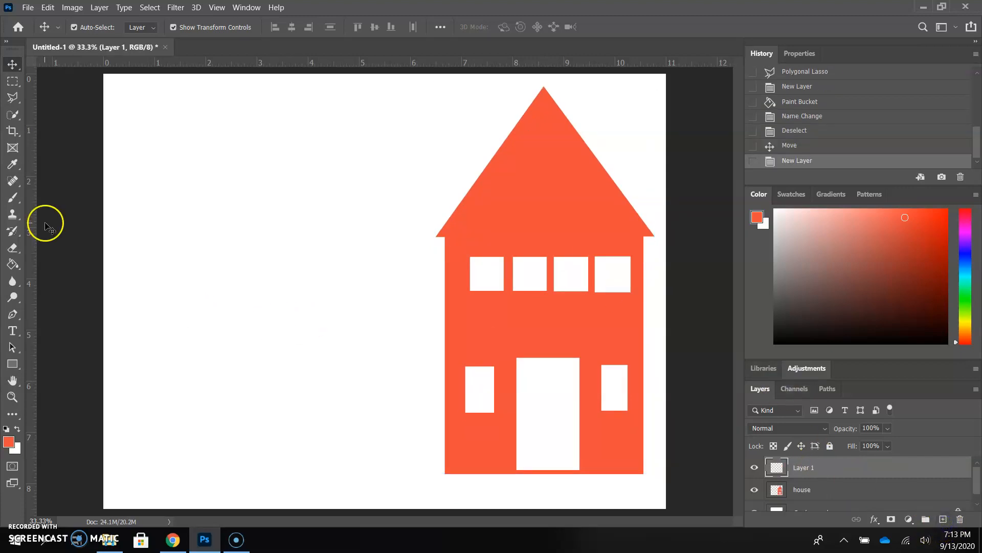
pyautogui.moveTo(11, 102); pyautogui.dragTo(50, 101)
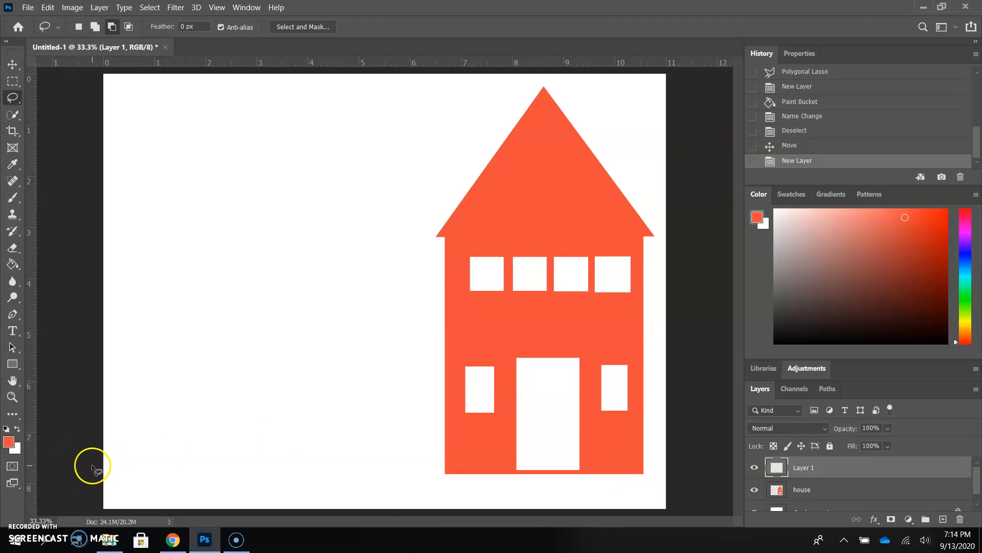
pyautogui.hotkey('ctrl', '-')
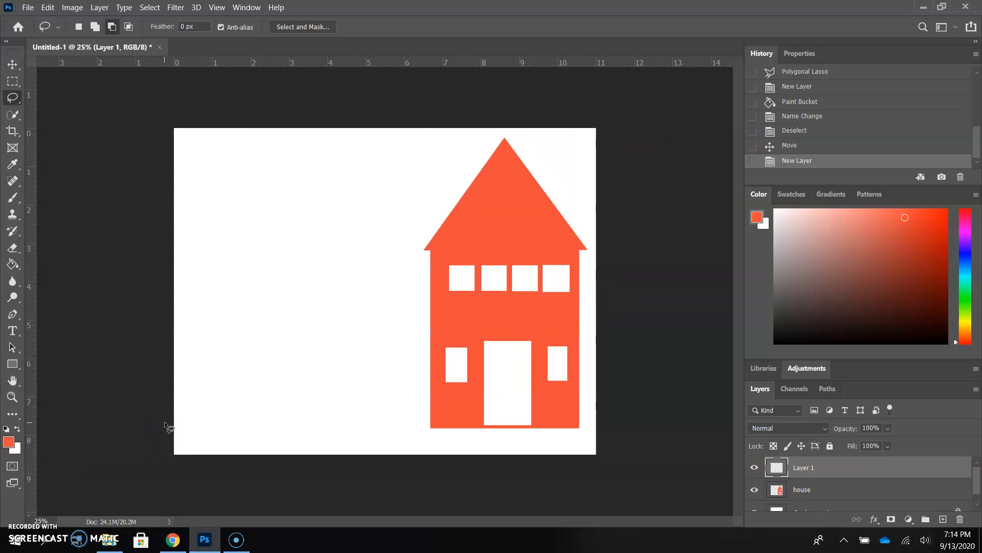
pyautogui.click(78, 26)
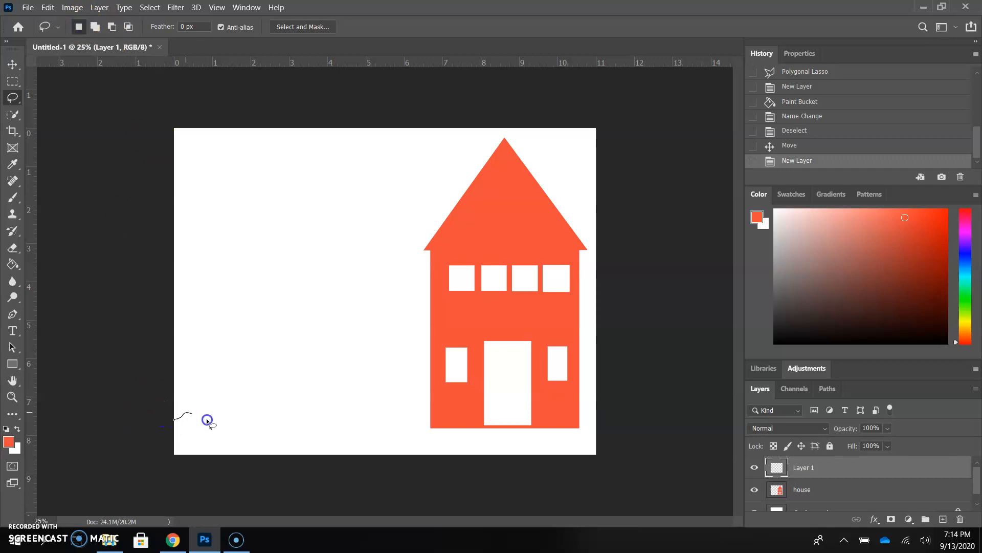
pyautogui.moveTo(260, 414); pyautogui.dragTo(397, 411)
pyautogui.moveTo(485, 420)
pyautogui.mouseDown()
pyautogui.moveTo(532, 400)
pyautogui.moveTo(574, 407)
pyautogui.mouseUp()
pyautogui.moveTo(593, 483)
pyautogui.mouseDown()
pyautogui.moveTo(471, 491)
pyautogui.moveTo(181, 481)
pyautogui.mouseUp()
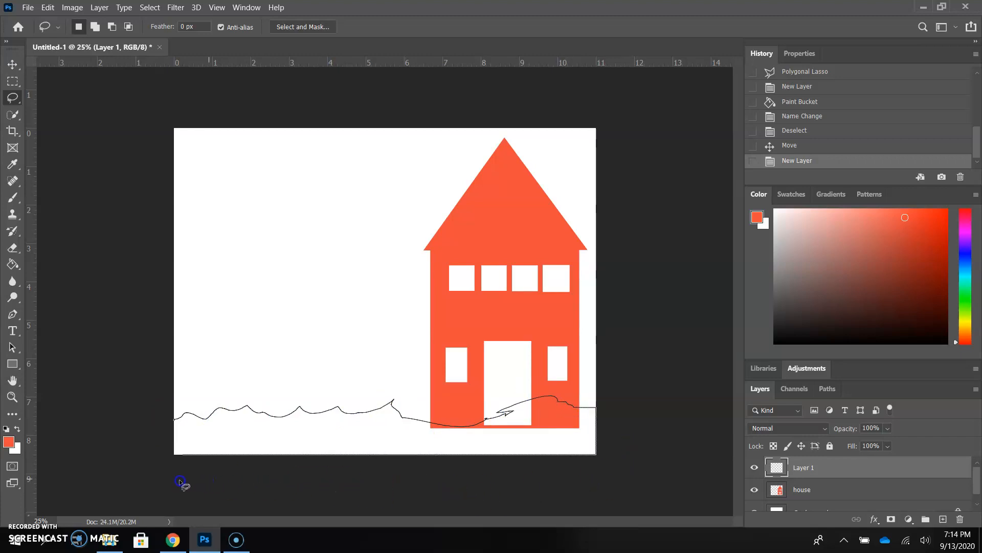
pyautogui.moveTo(176, 422); pyautogui.dragTo(176, 422)
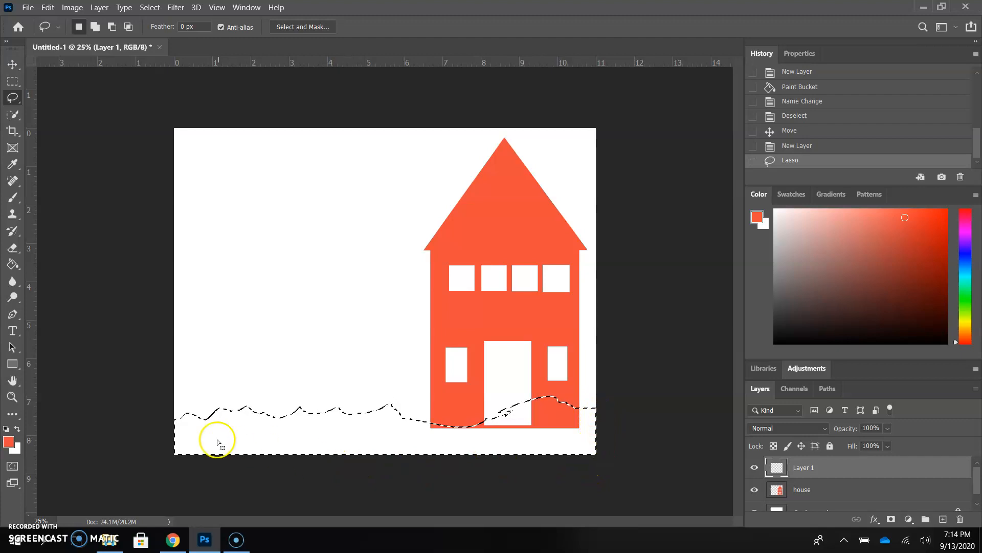
# Step: Set the foreground color to a bright green of about H 117, S 96, B 87
pyautogui.click(8, 441)
pyautogui.click(499, 209)
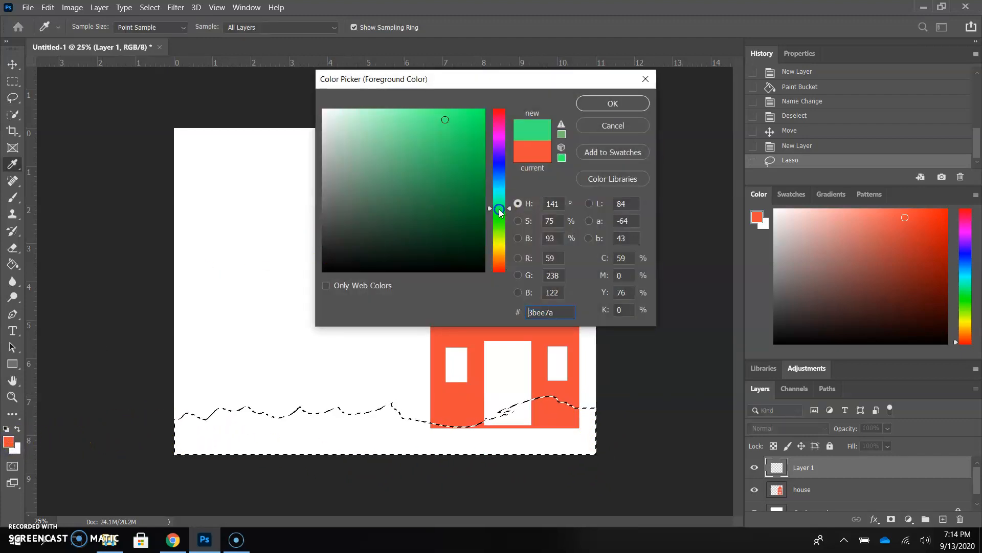
pyautogui.moveTo(502, 220); pyautogui.dragTo(502, 219)
pyautogui.click(477, 126)
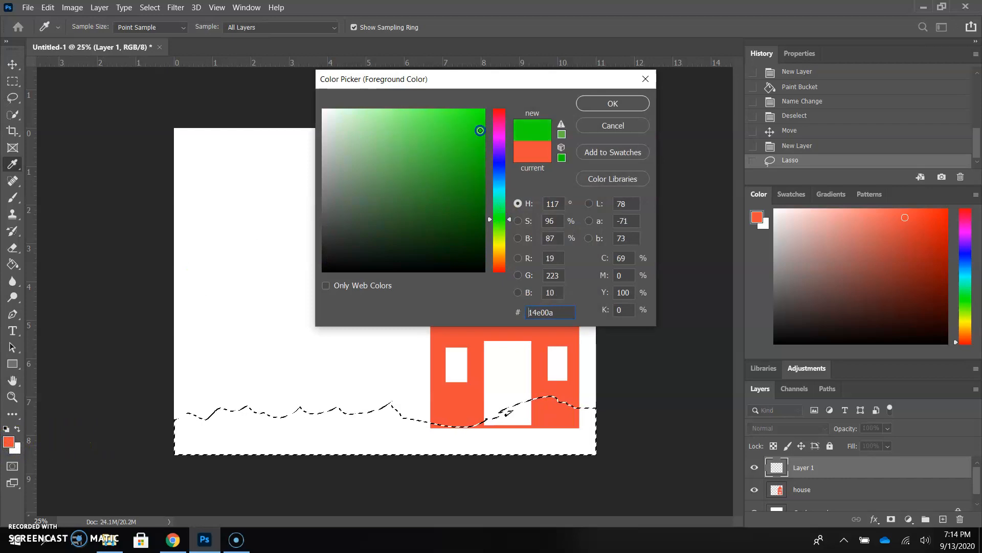
pyautogui.click(614, 102)
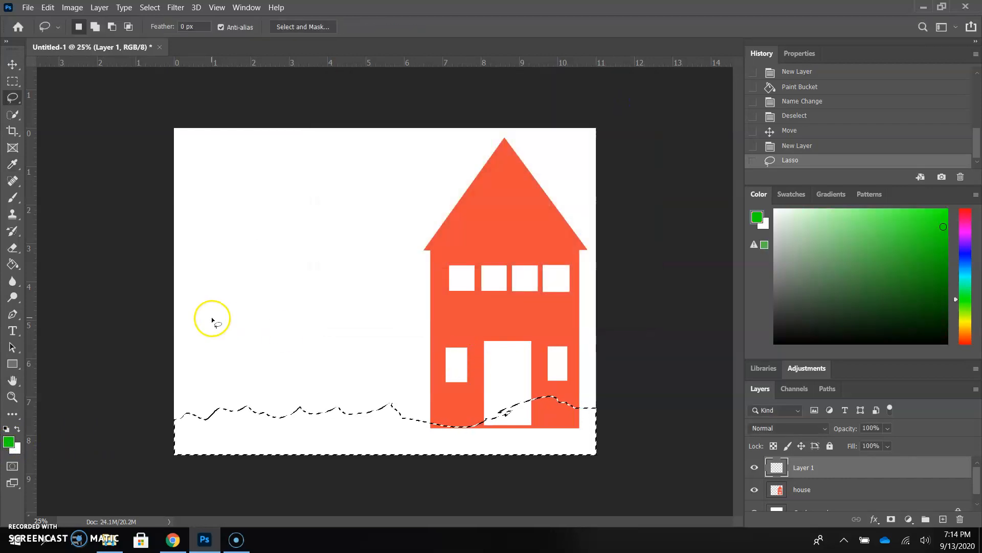
# Step: Fill the wavy ground selection with the green using the Paint Bucket, and deselect it
pyautogui.click(12, 264)
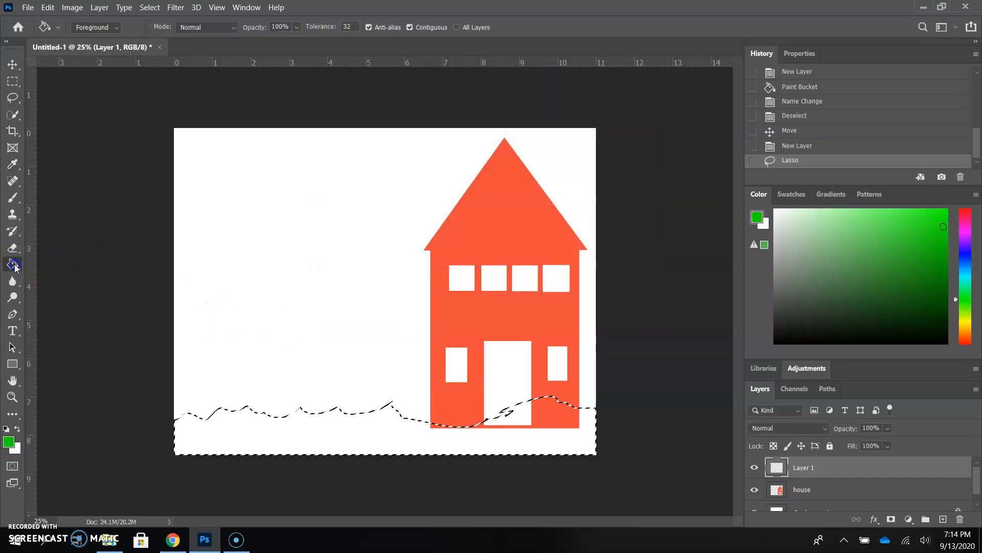
pyautogui.click(277, 442)
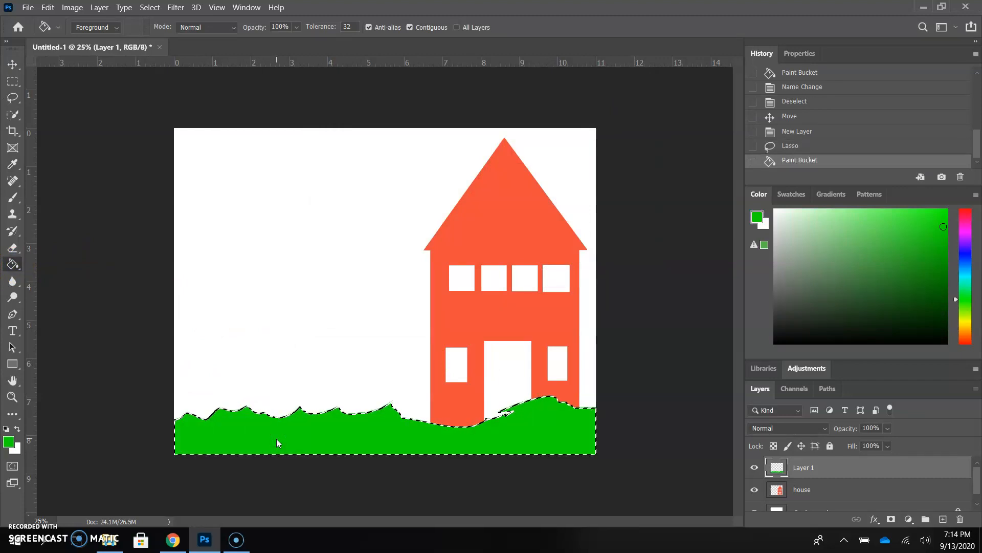
pyautogui.hotkey('ctrl', 'd')
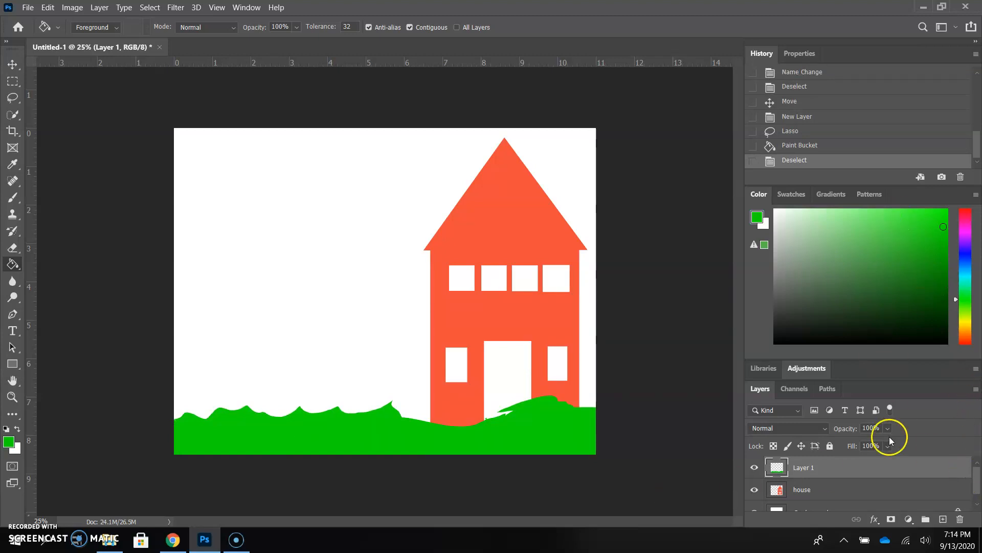
# Step: Move the house layer above the green ground layer in the layer order
pyautogui.click(870, 490)
pyautogui.moveTo(851, 487); pyautogui.dragTo(846, 458)
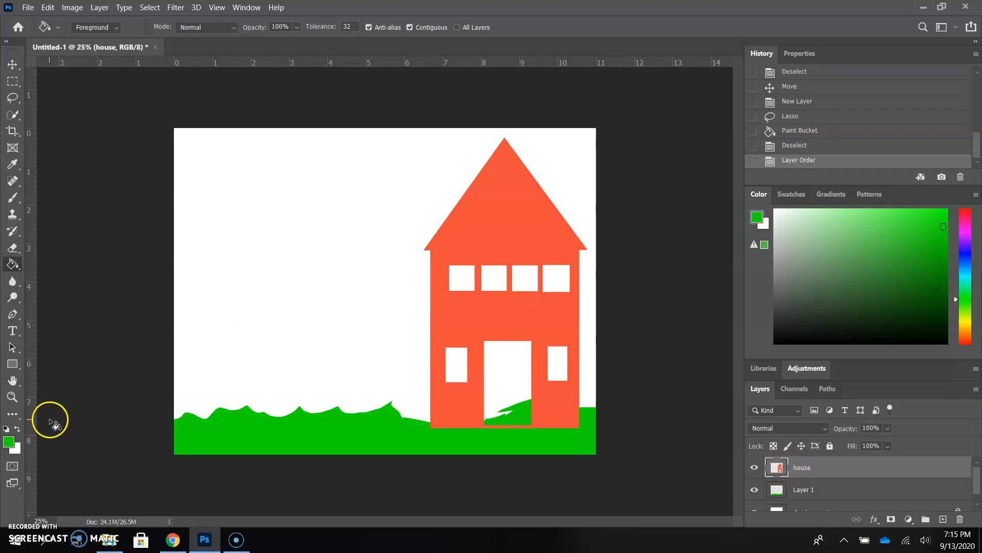
# Step: Reset the foreground color to default black and fill the door and all six windows of the house with it
pyautogui.click(6, 429)
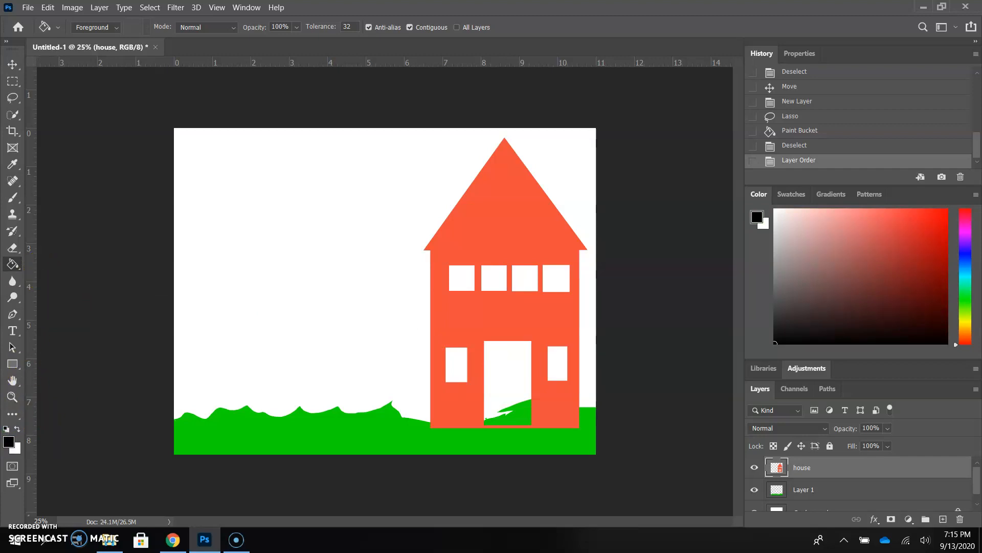
pyautogui.click(507, 388)
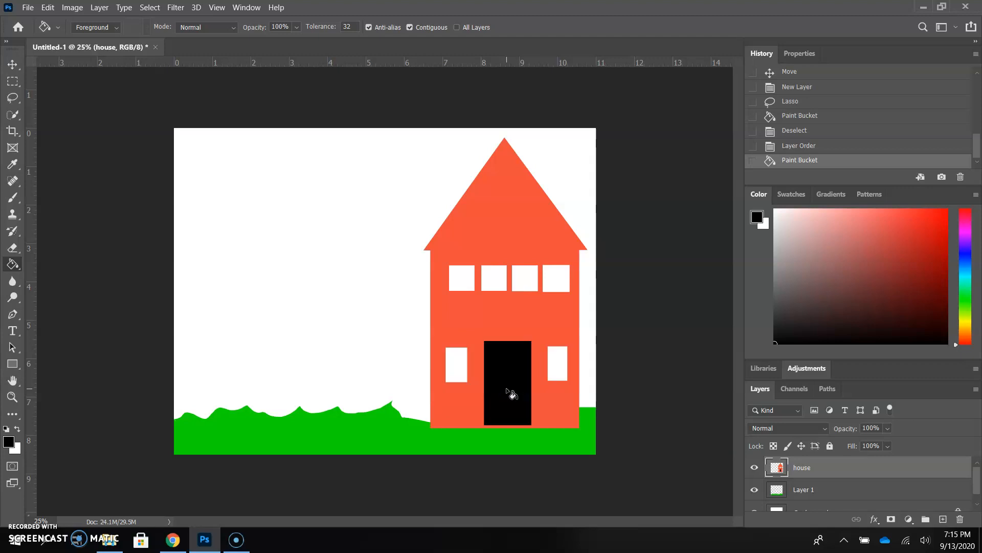
pyautogui.click(559, 369)
pyautogui.click(458, 362)
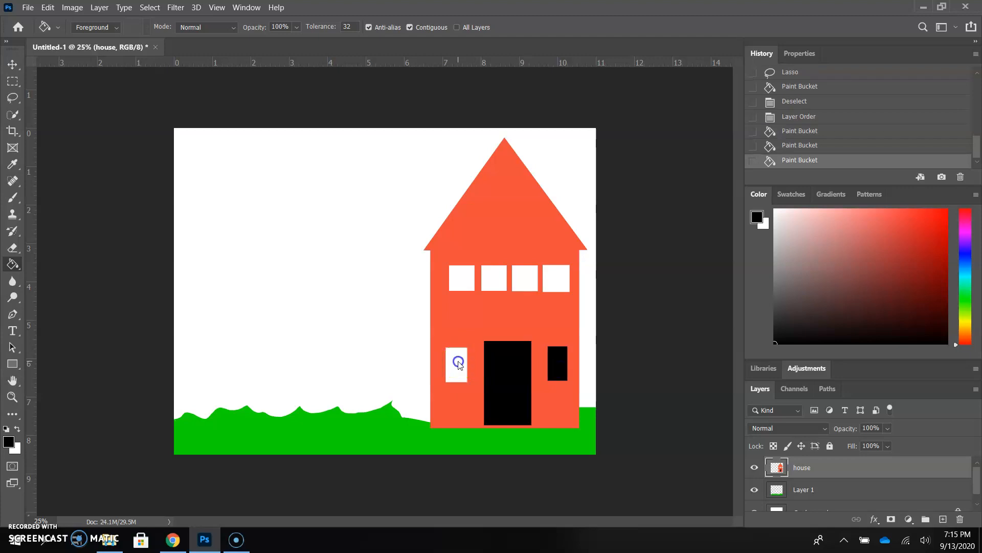
pyautogui.click(465, 279)
pyautogui.click(493, 279)
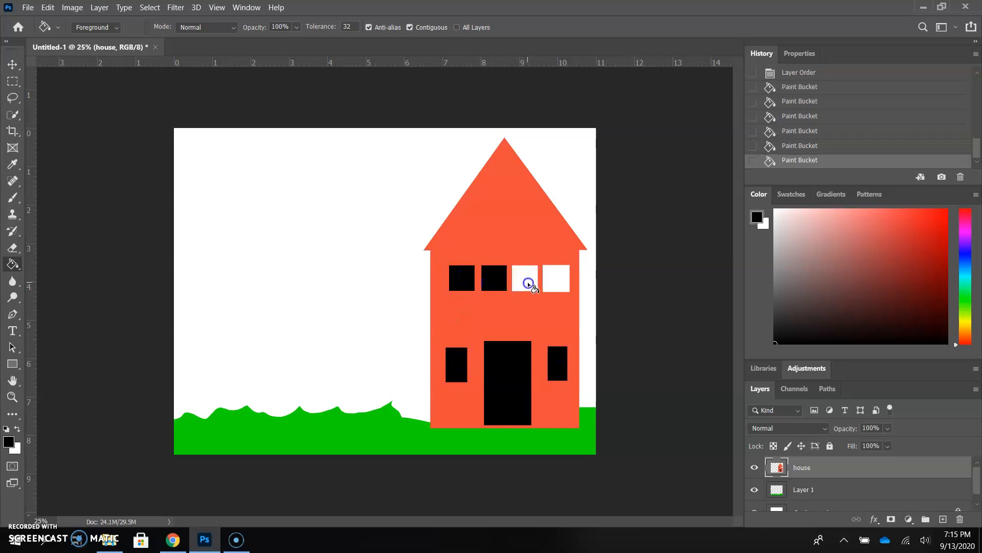
pyautogui.click(559, 285)
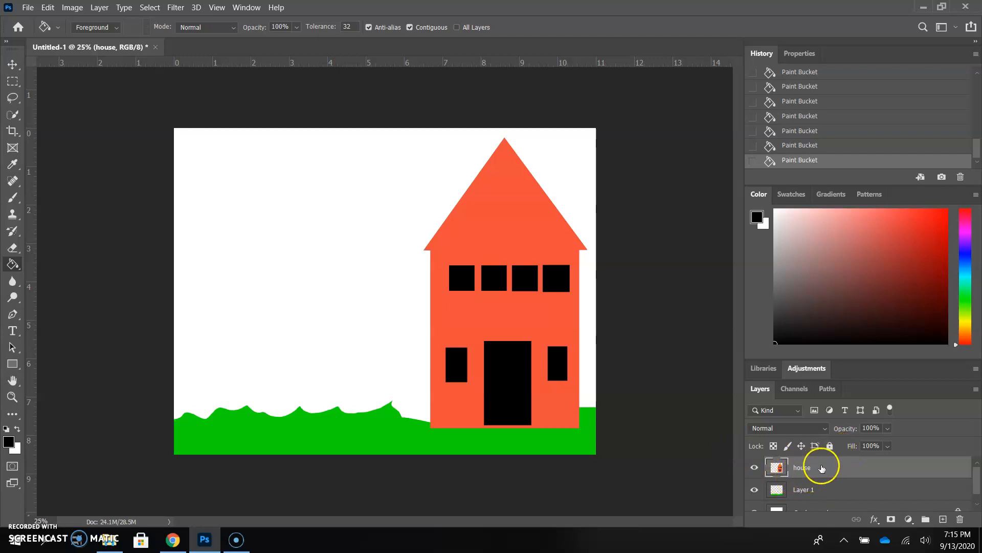
# Step: Rename the green ground layer as "grass"
pyautogui.click(804, 491)
pyautogui.doubleClick(805, 490)
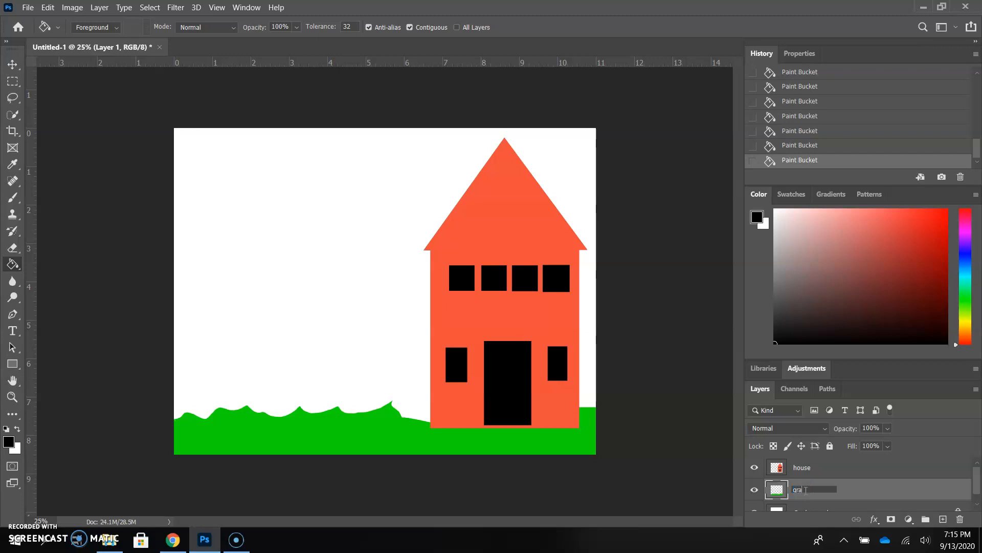
pyautogui.press('Return')
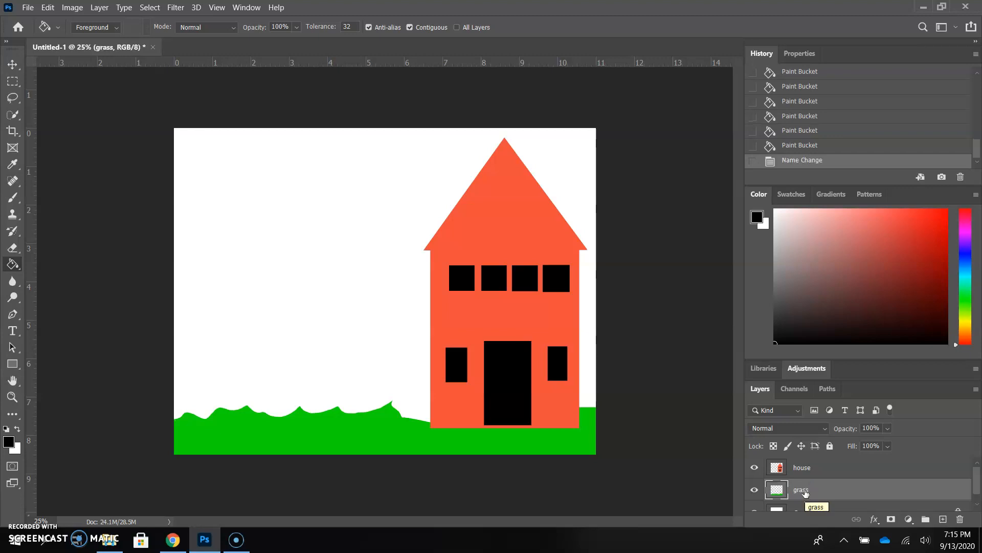
# Step: Add a new layer above the house layer and marquee a new upright rectangle, about 0.75 by 4.1 in, rising from the grass left of the house
pyautogui.click(836, 467)
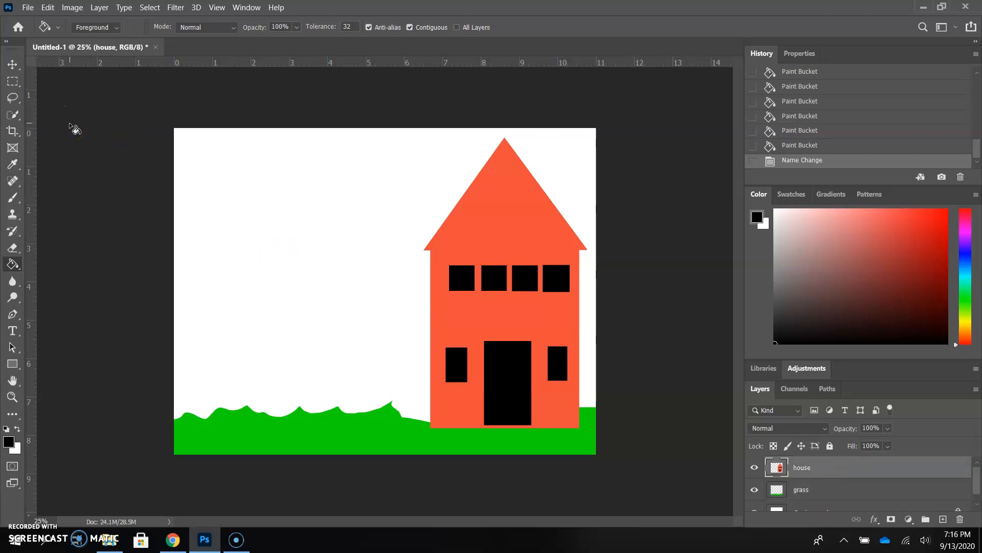
pyautogui.click(66, 110)
pyautogui.click(13, 81)
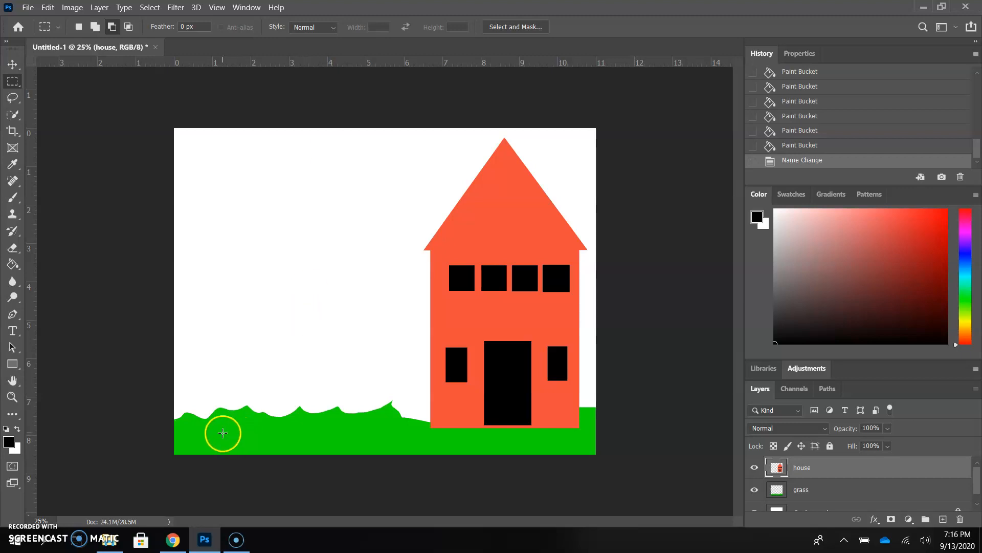
pyautogui.click(943, 519)
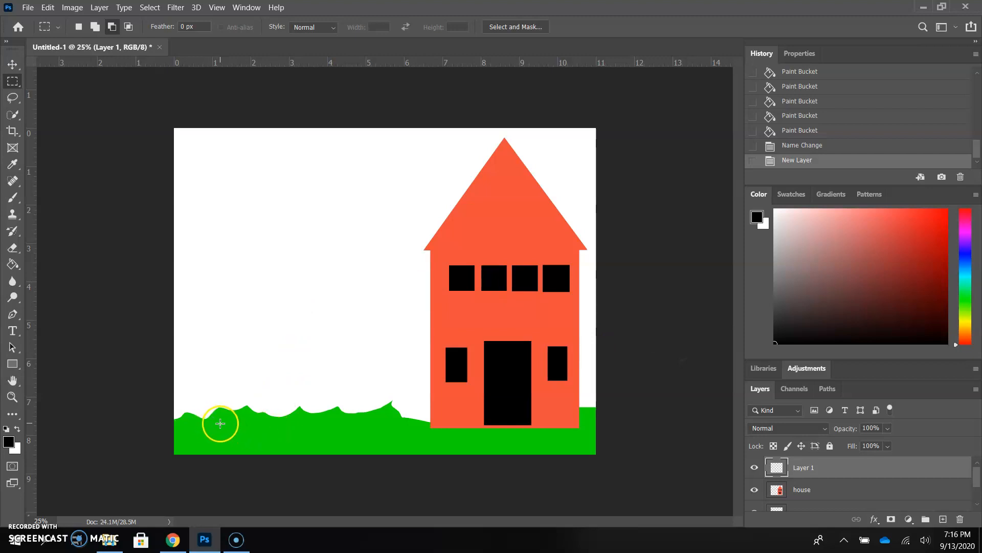
pyautogui.click(79, 26)
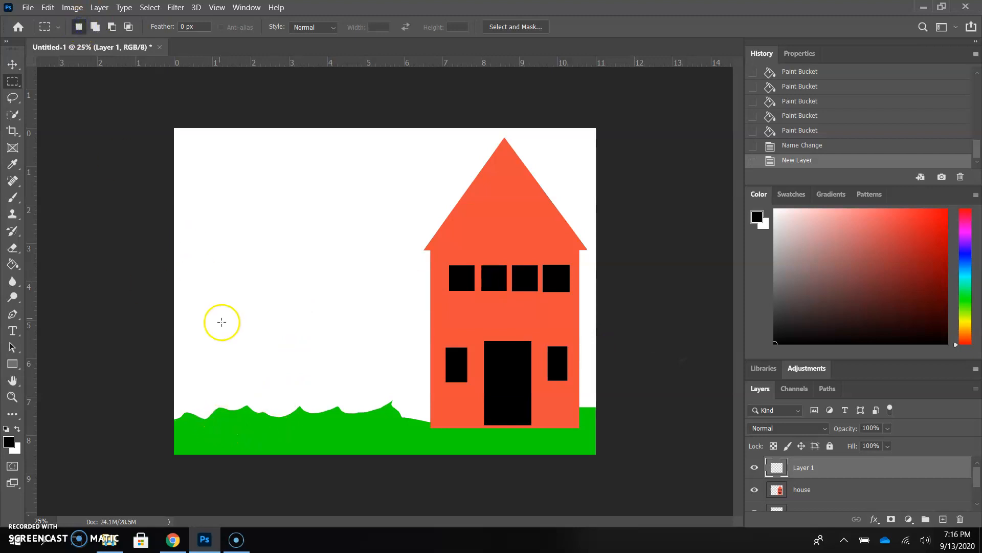
pyautogui.moveTo(209, 425); pyautogui.dragTo(237, 268)
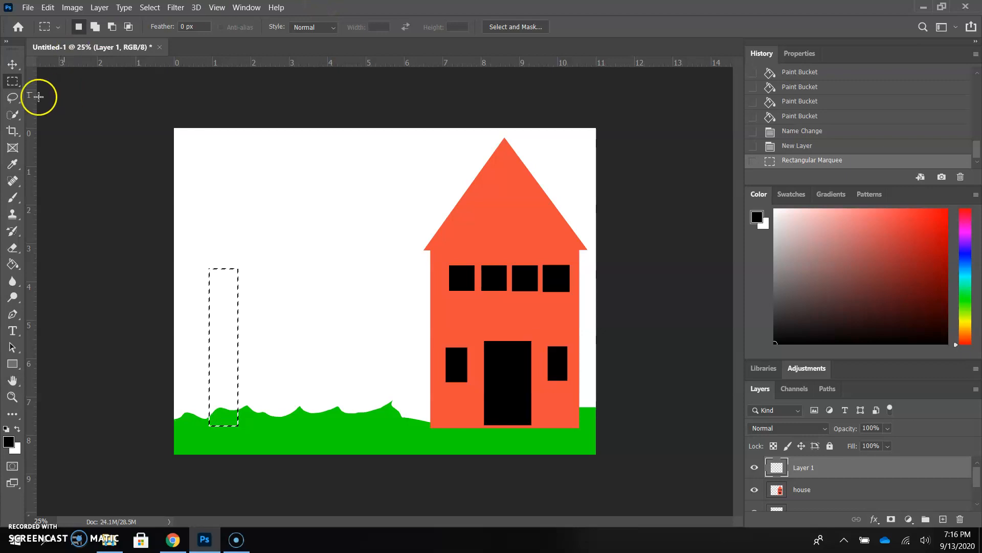
# Step: Extend the upright rectangle selection into a bare tree by adding freehand Lasso branches along both sides and the top of the trunk
pyautogui.click(13, 98)
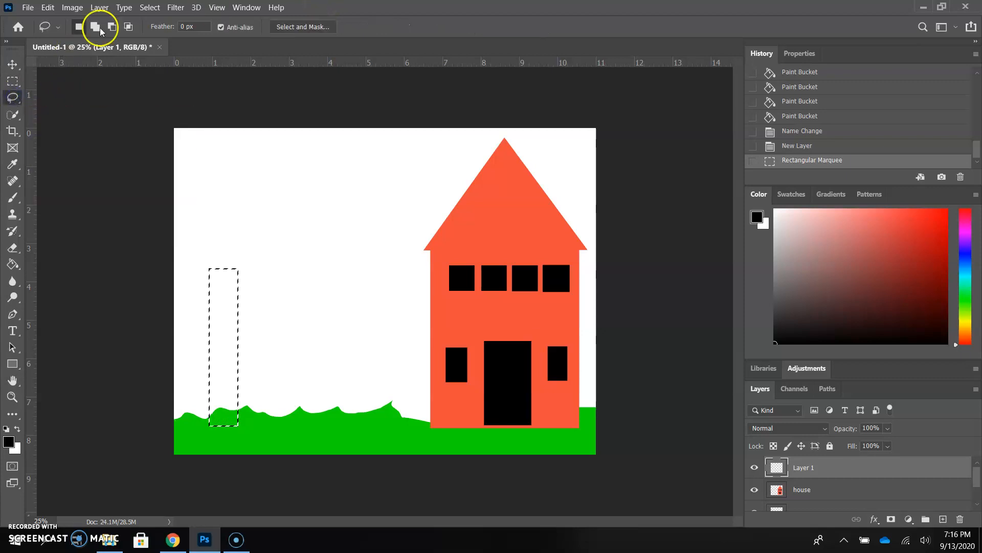
pyautogui.click(96, 26)
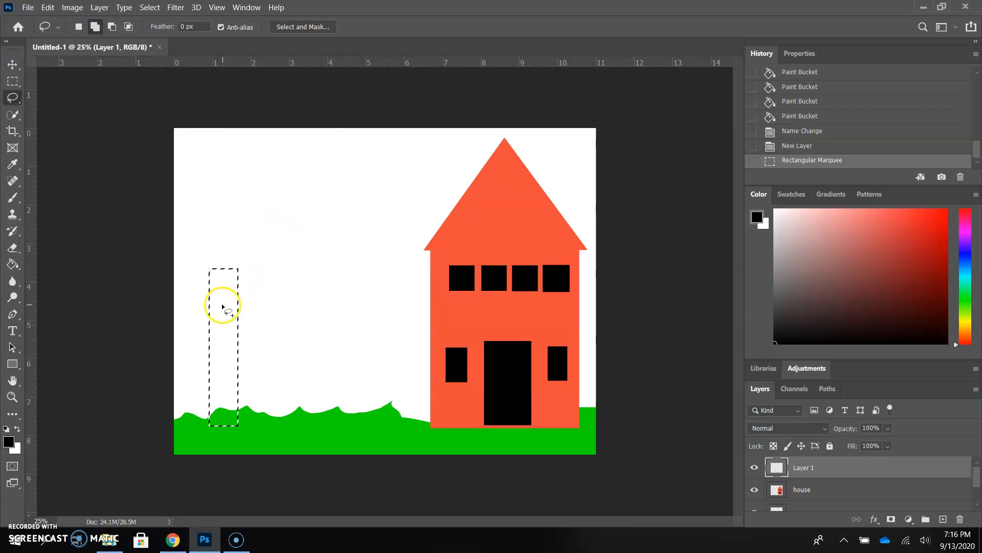
pyautogui.moveTo(223, 286); pyautogui.dragTo(306, 250)
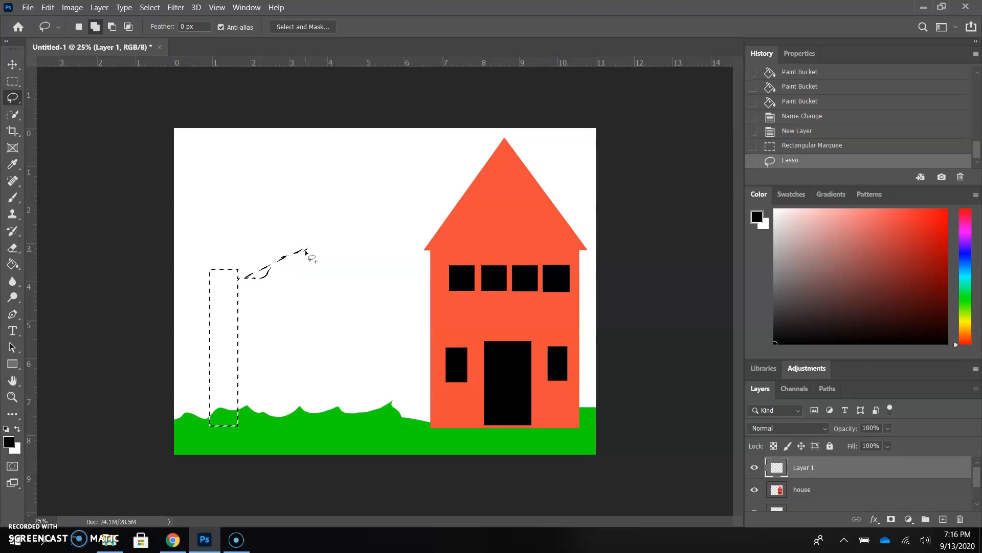
pyautogui.hotkey('ctrl', 'z')
pyautogui.moveTo(226, 287)
pyautogui.mouseDown()
pyautogui.moveTo(268, 276)
pyautogui.moveTo(295, 249)
pyautogui.moveTo(298, 258)
pyautogui.moveTo(281, 274)
pyautogui.moveTo(215, 286)
pyautogui.moveTo(183, 326)
pyautogui.moveTo(217, 287)
pyautogui.moveTo(184, 228)
pyautogui.moveTo(218, 271)
pyautogui.moveTo(226, 210)
pyautogui.moveTo(233, 280)
pyautogui.moveTo(277, 336)
pyautogui.moveTo(281, 326)
pyautogui.moveTo(259, 311)
pyautogui.moveTo(184, 277)
pyautogui.moveTo(210, 241)
pyautogui.moveTo(205, 259)
pyautogui.mouseUp()
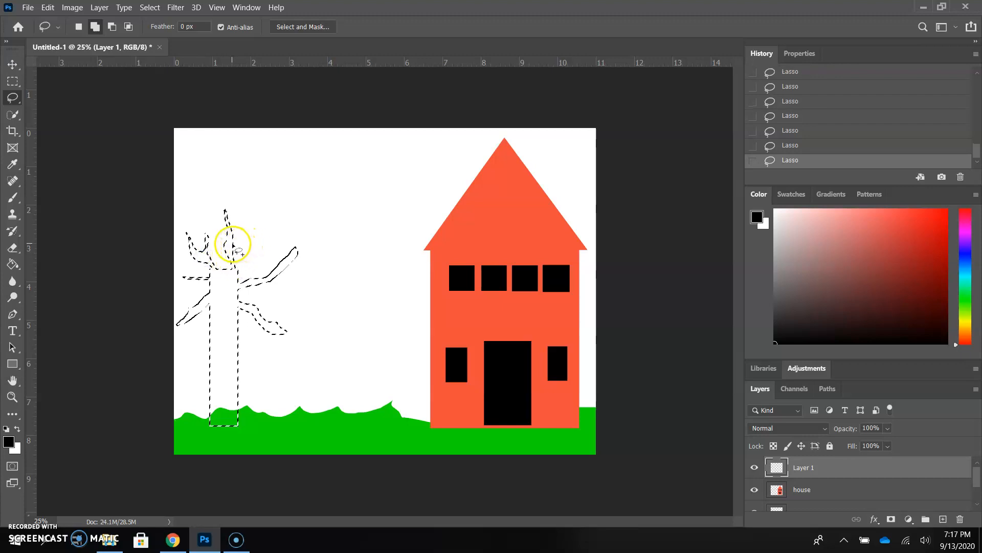
pyautogui.moveTo(229, 249); pyautogui.dragTo(230, 250)
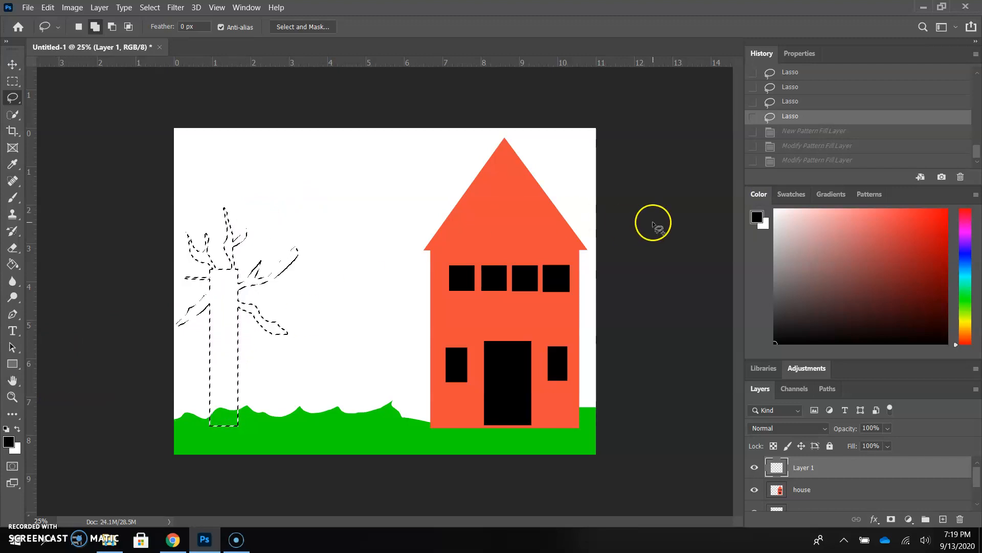
# Step: Look through the available pattern presets, including the Trees group, and load the Legacy Patterns and More set
pyautogui.click(801, 195)
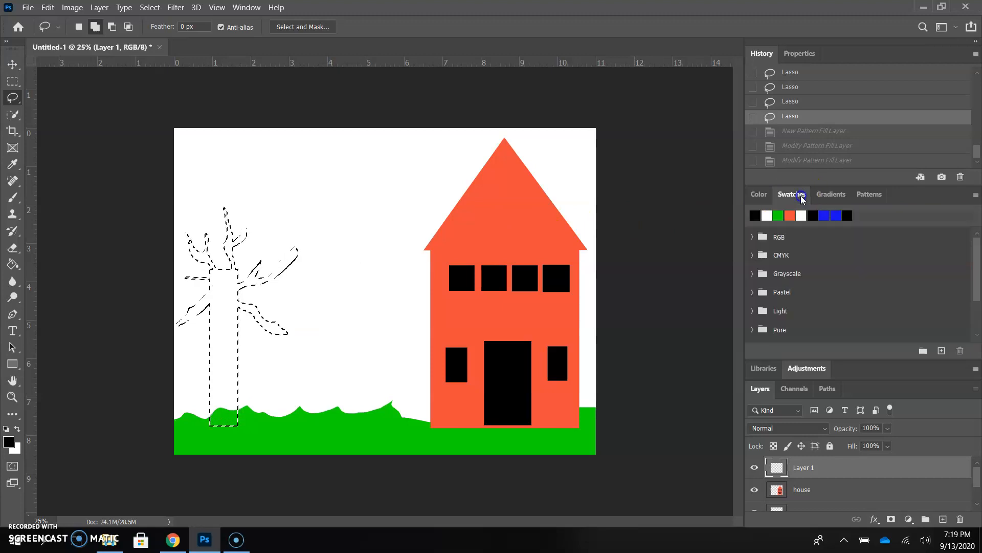
pyautogui.click(827, 196)
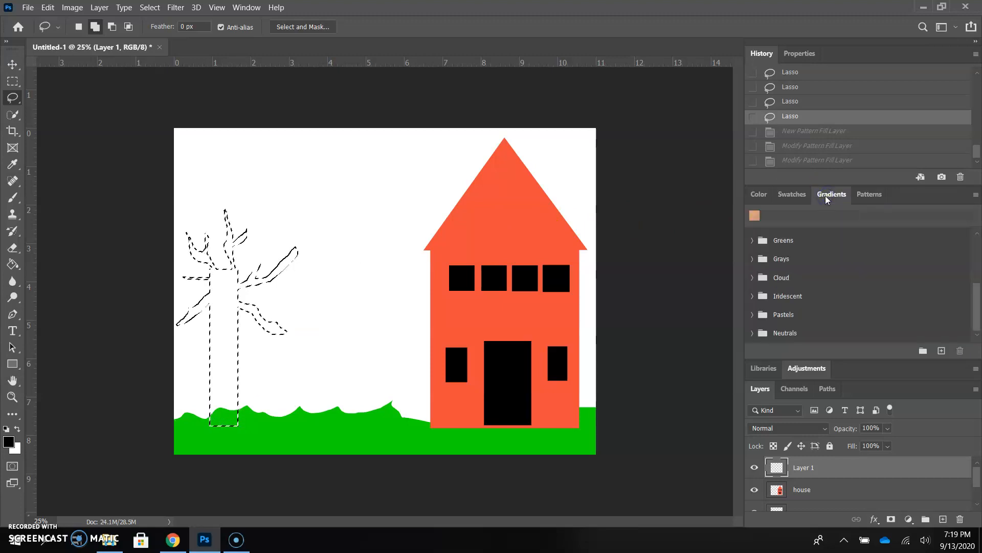
pyautogui.click(869, 195)
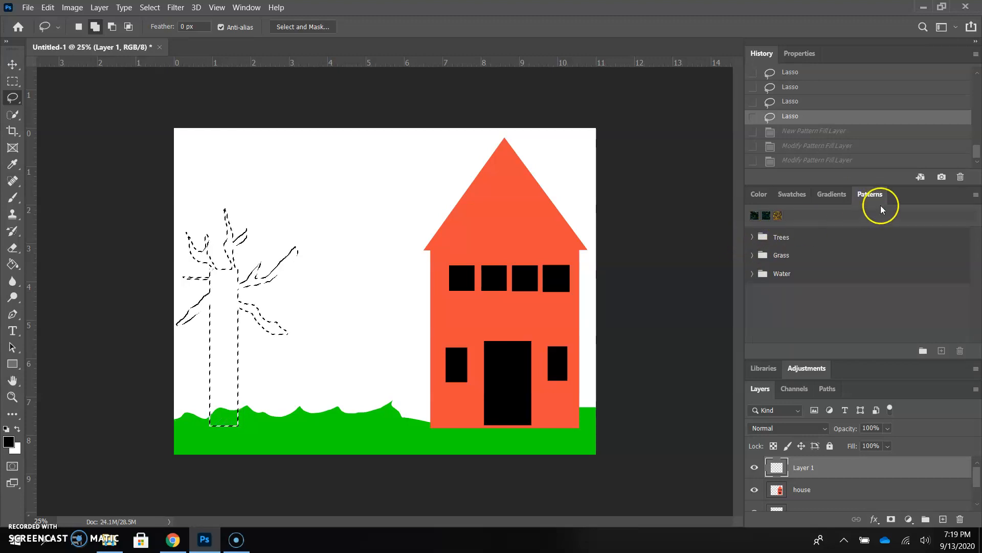
pyautogui.click(752, 237)
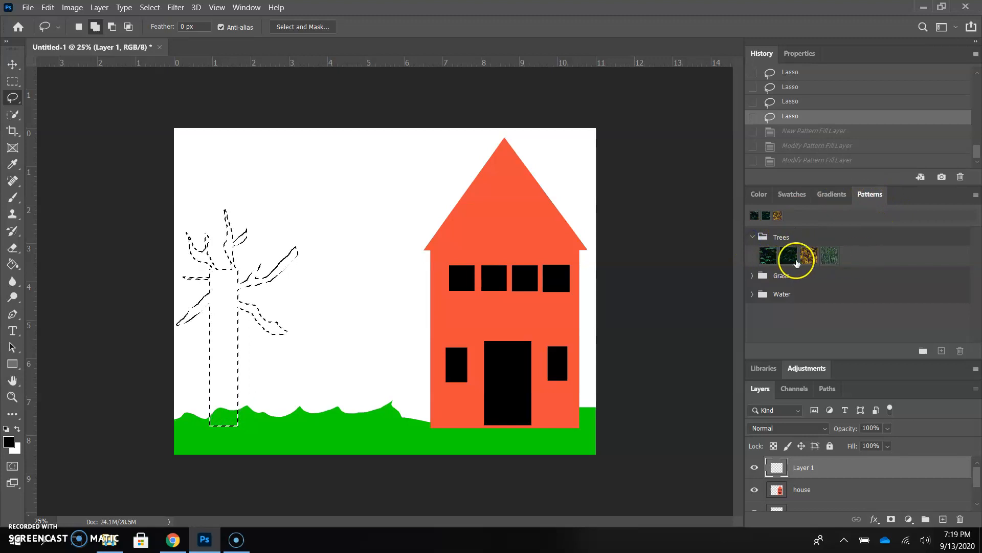
pyautogui.click(751, 237)
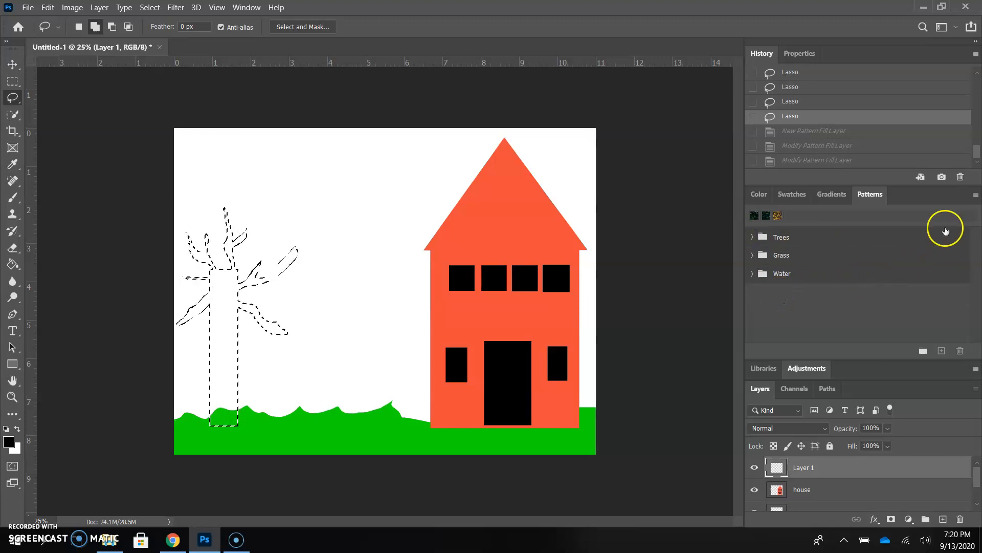
pyautogui.click(975, 197)
pyautogui.click(958, 192)
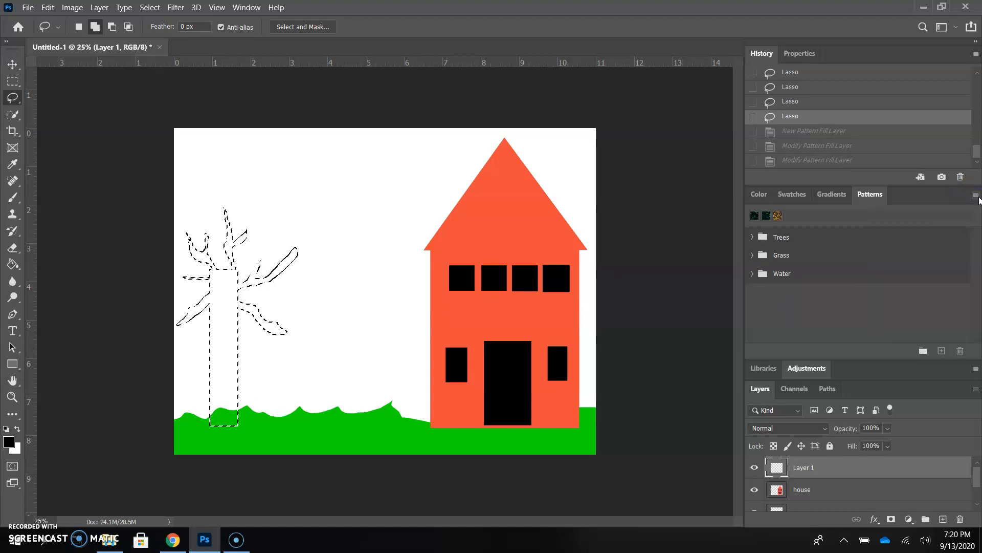
pyautogui.click(975, 196)
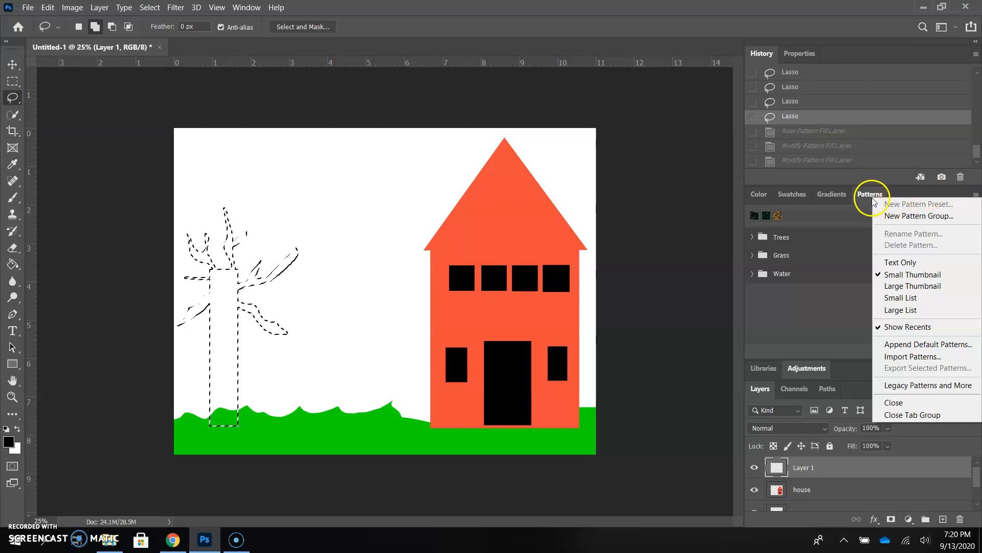
pyautogui.click(934, 386)
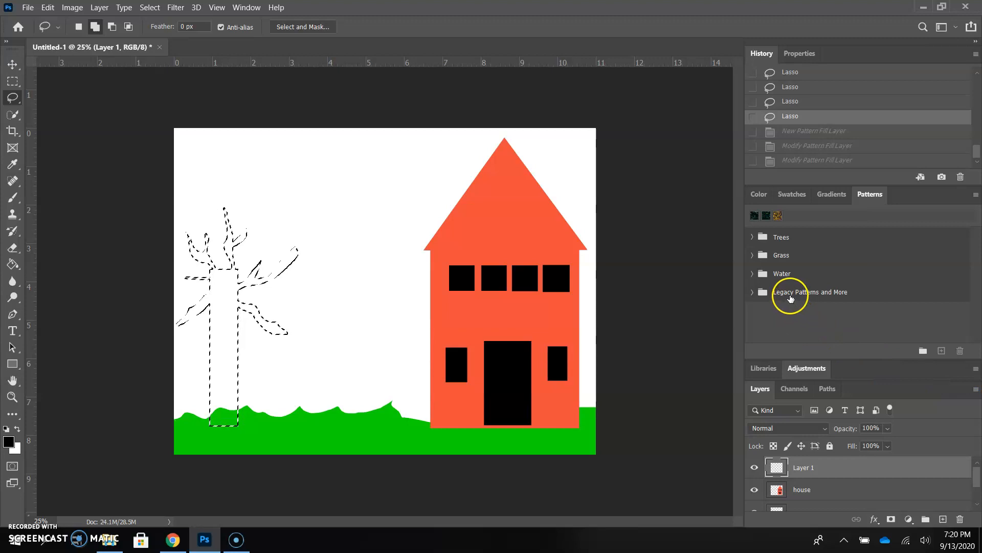
# Step: Fill the tree selection with the Wood-Board pattern from the Wood group of the 2019 Patterns, and return to the color picker
pyautogui.click(752, 292)
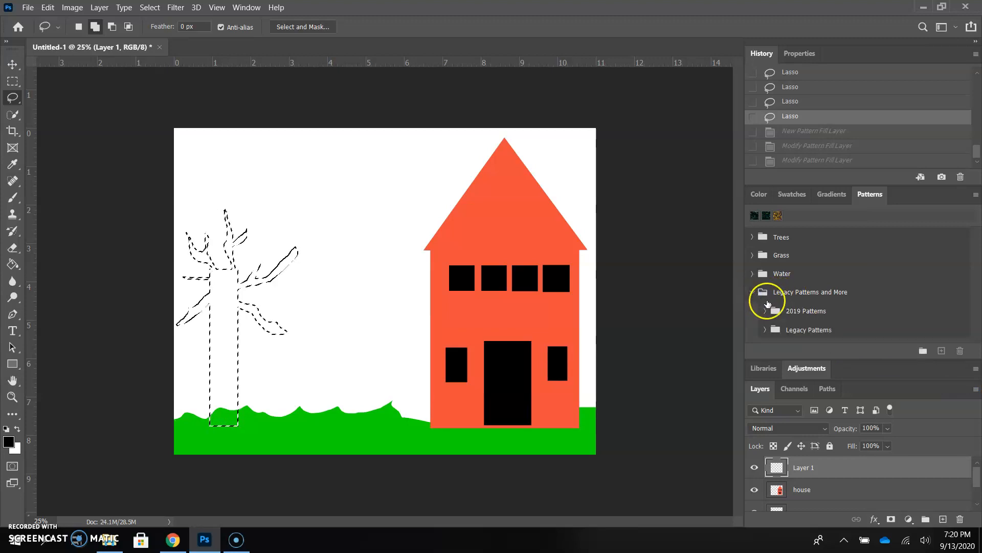
pyautogui.click(754, 293)
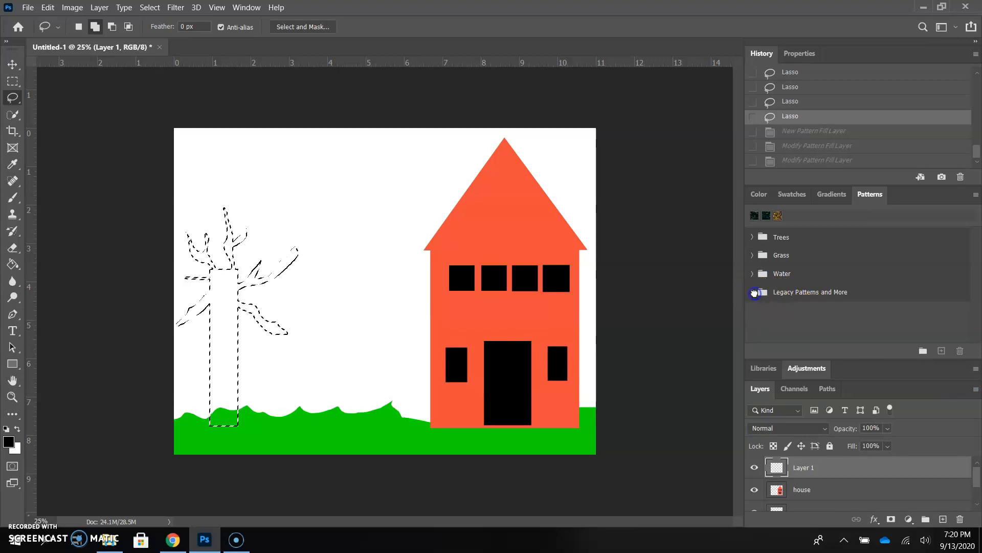
pyautogui.click(754, 293)
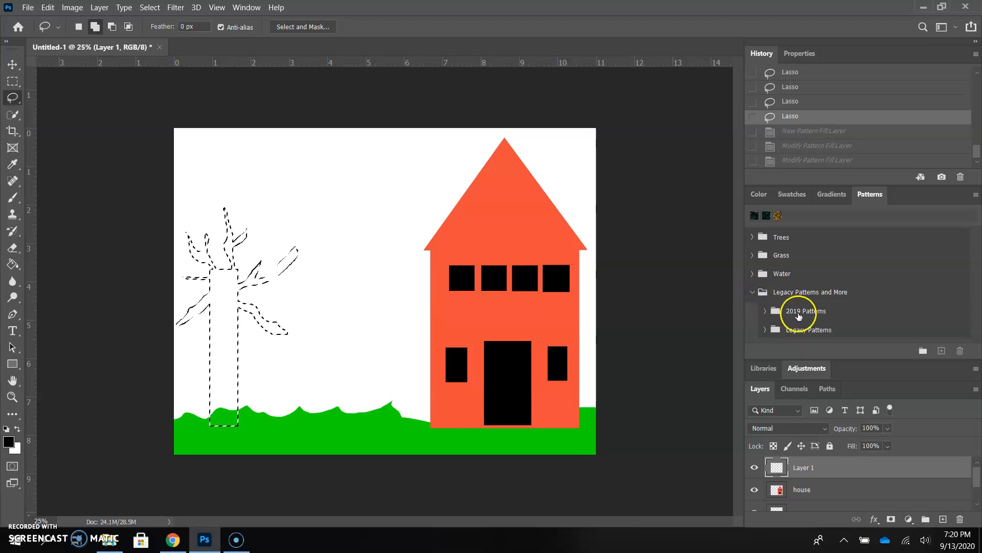
pyautogui.click(766, 311)
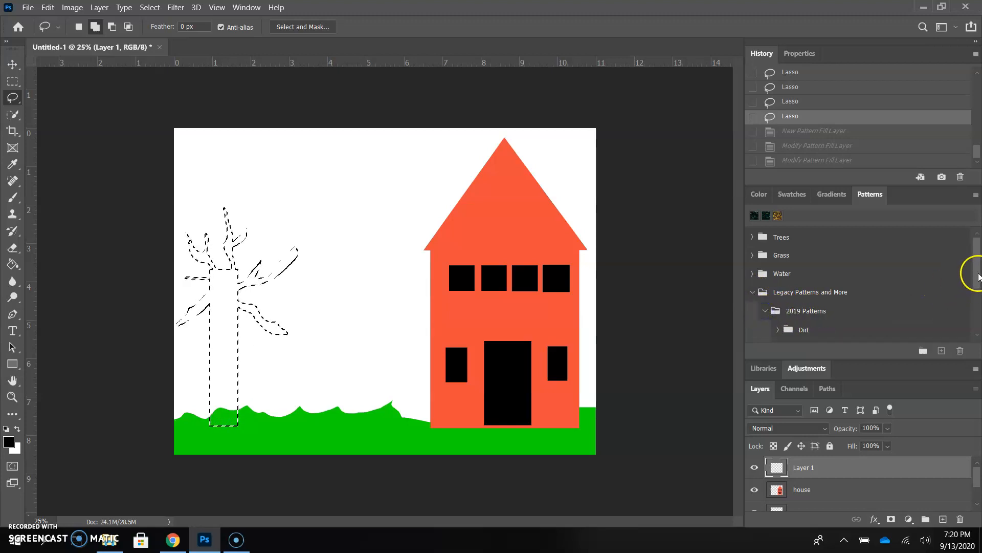
pyautogui.moveTo(977, 270); pyautogui.dragTo(978, 303)
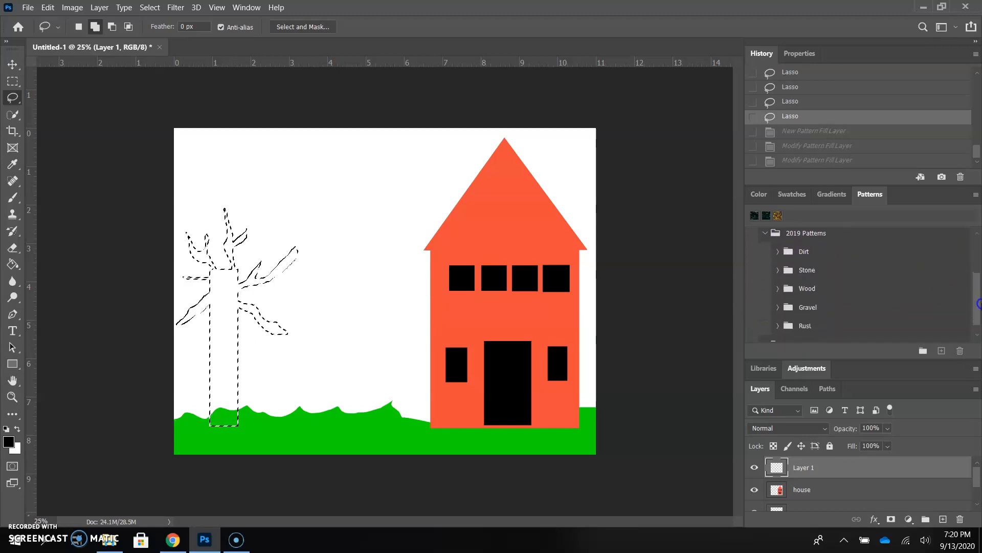
pyautogui.click(778, 289)
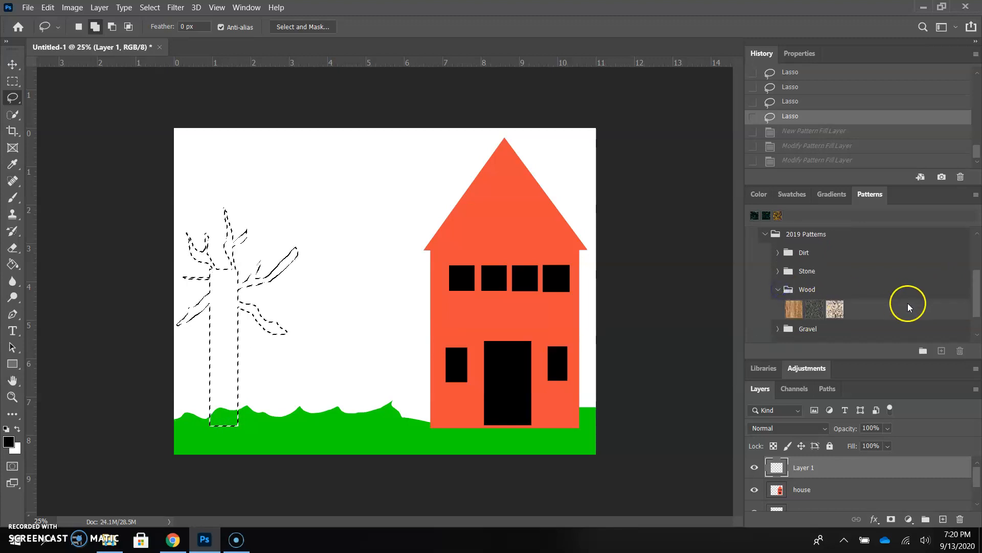
pyautogui.click(795, 308)
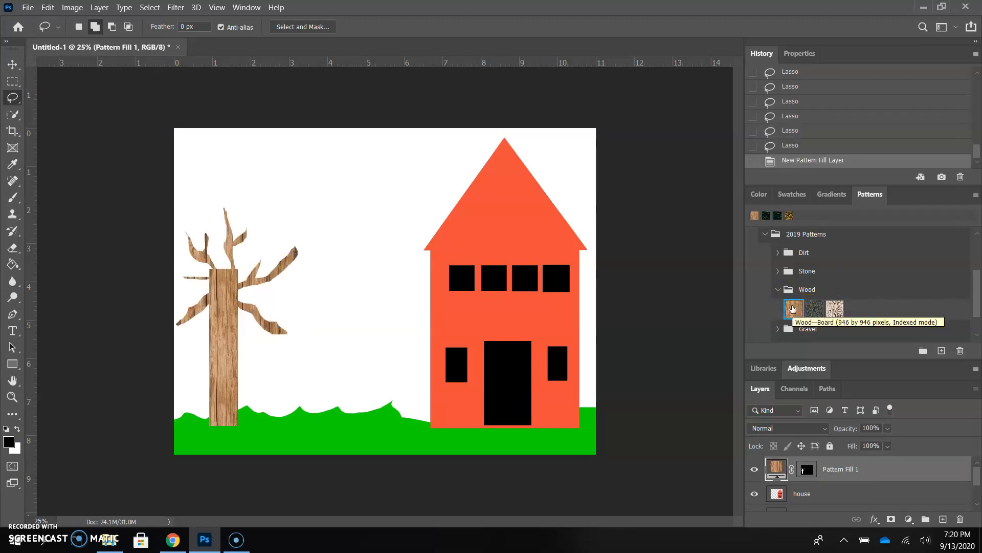
pyautogui.click(765, 234)
pyautogui.click(759, 194)
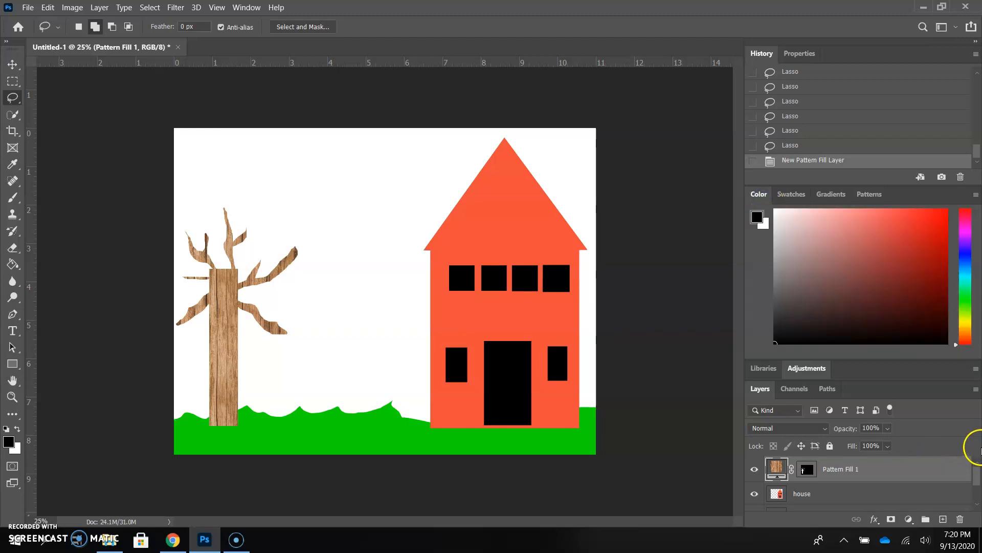
# Step: Rename the pattern fill layer as "tree trunk" and move the tree about 0.8 in toward the house
pyautogui.doubleClick(851, 469)
pyautogui.write('tree trunk')
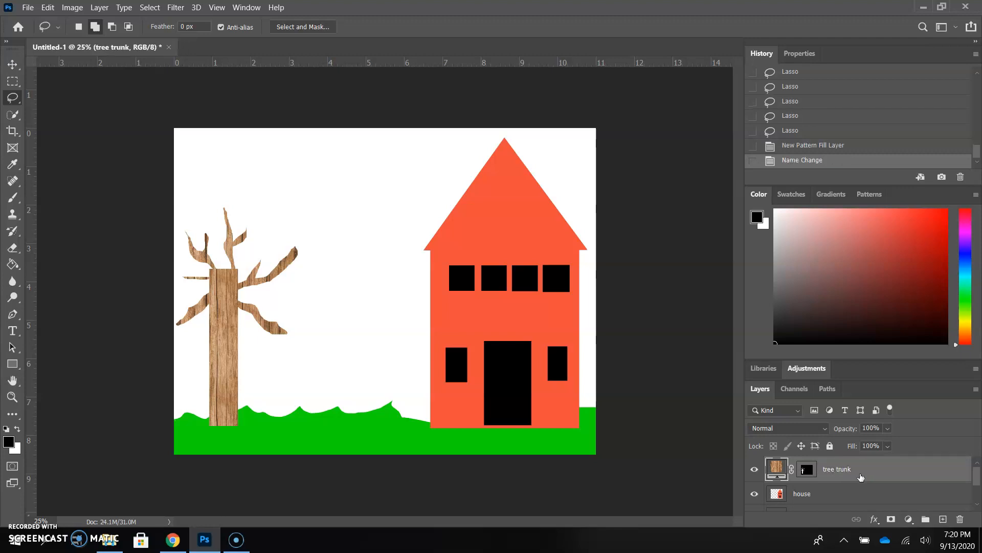
pyautogui.click(12, 64)
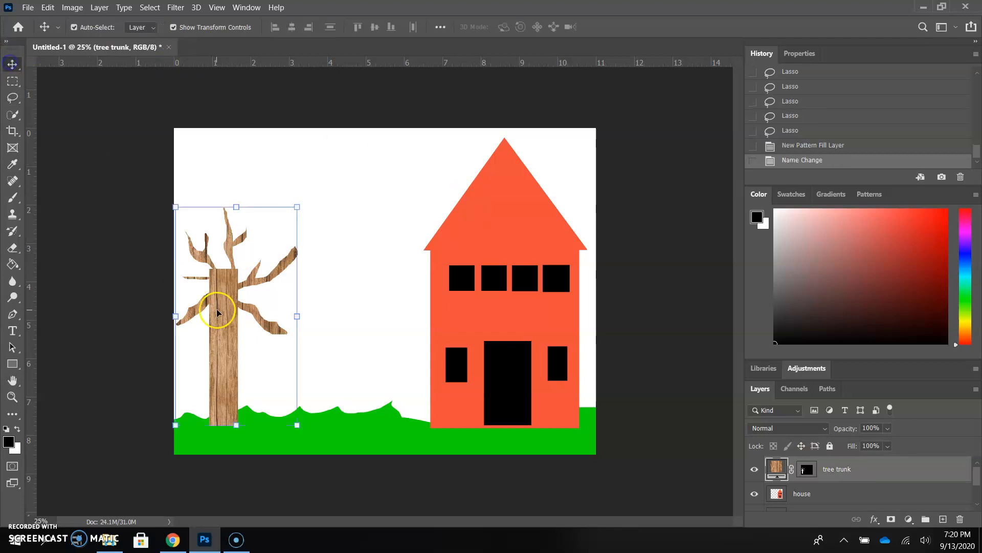
pyautogui.moveTo(228, 315); pyautogui.dragTo(257, 315)
pyautogui.click(41, 77)
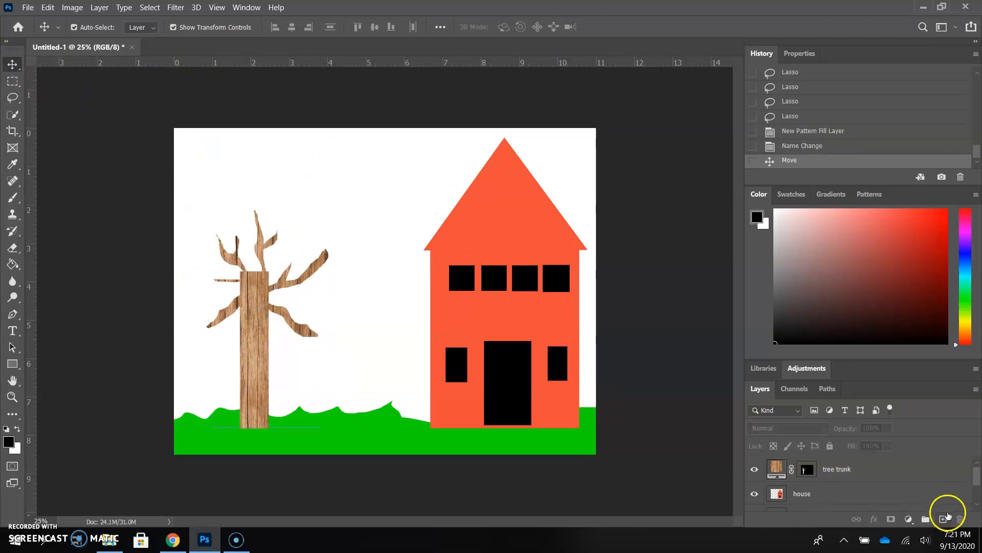
# Step: Add a new layer above the tree trunk layer and lasso a cloud-shaped crown, about 5 by 4.6 in, around the branches
pyautogui.click(943, 519)
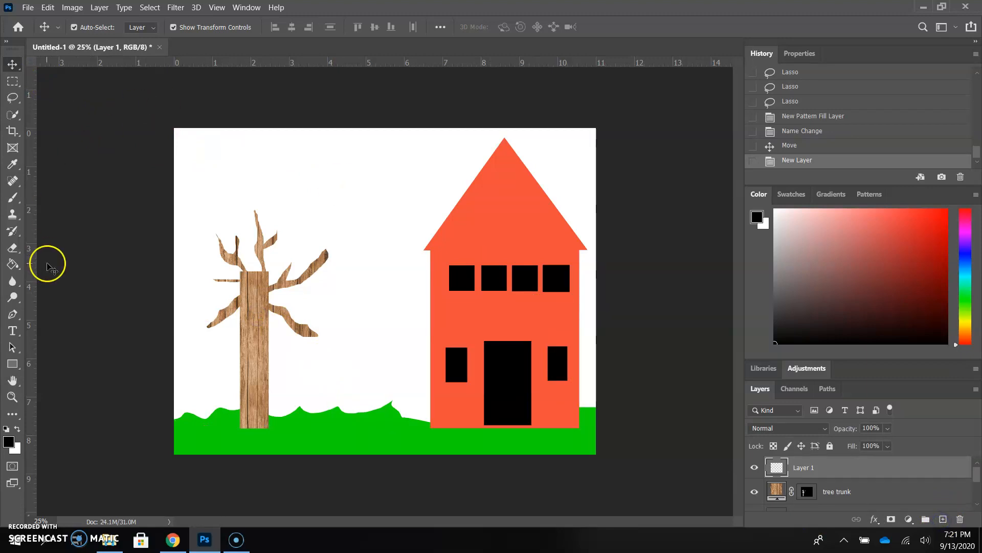
pyautogui.click(15, 96)
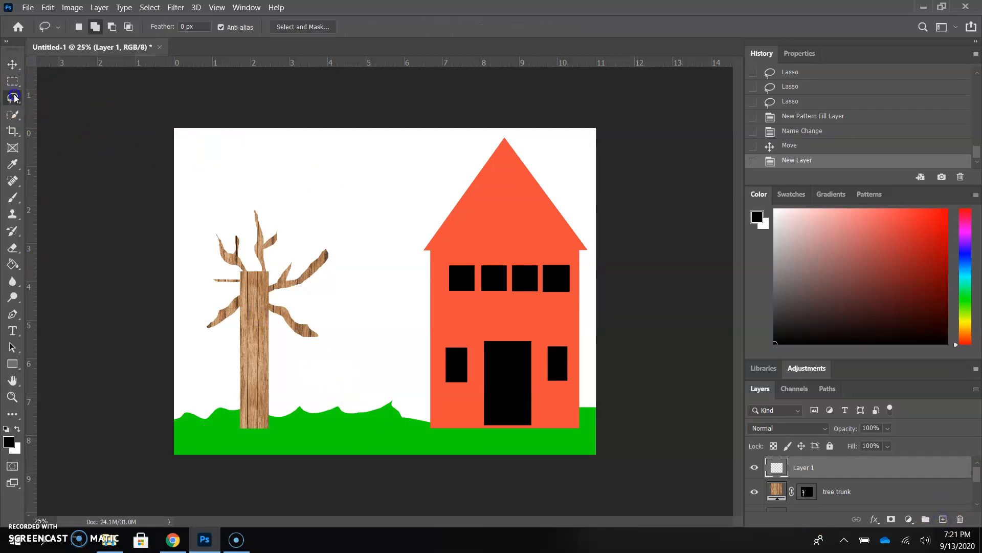
pyautogui.click(46, 101)
pyautogui.moveTo(258, 294); pyautogui.dragTo(263, 307)
pyautogui.moveTo(358, 280)
pyautogui.mouseDown()
pyautogui.moveTo(331, 228)
pyautogui.moveTo(330, 177)
pyautogui.moveTo(307, 167)
pyautogui.mouseUp()
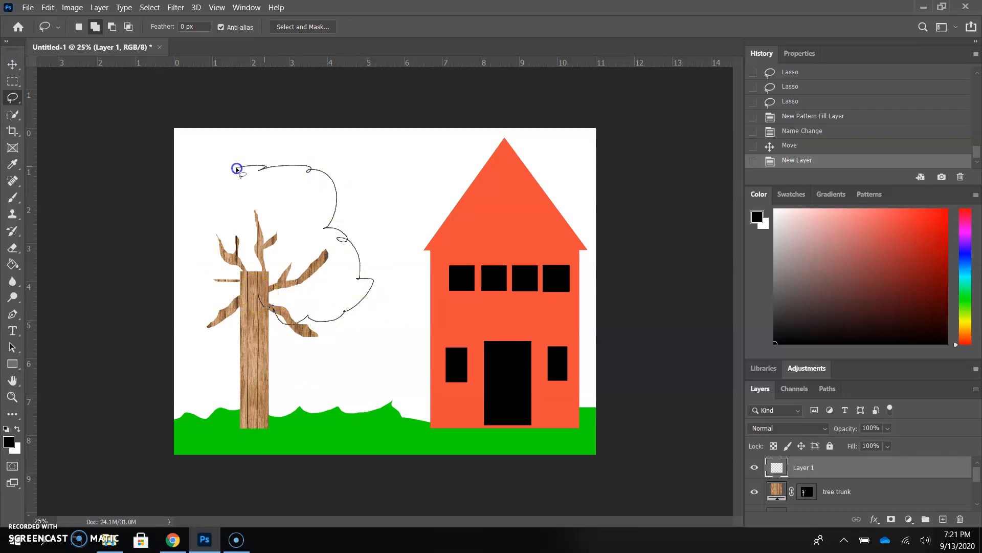
pyautogui.moveTo(185, 197)
pyautogui.mouseDown()
pyautogui.moveTo(196, 250)
pyautogui.moveTo(186, 281)
pyautogui.moveTo(225, 315)
pyautogui.moveTo(292, 303)
pyautogui.mouseUp()
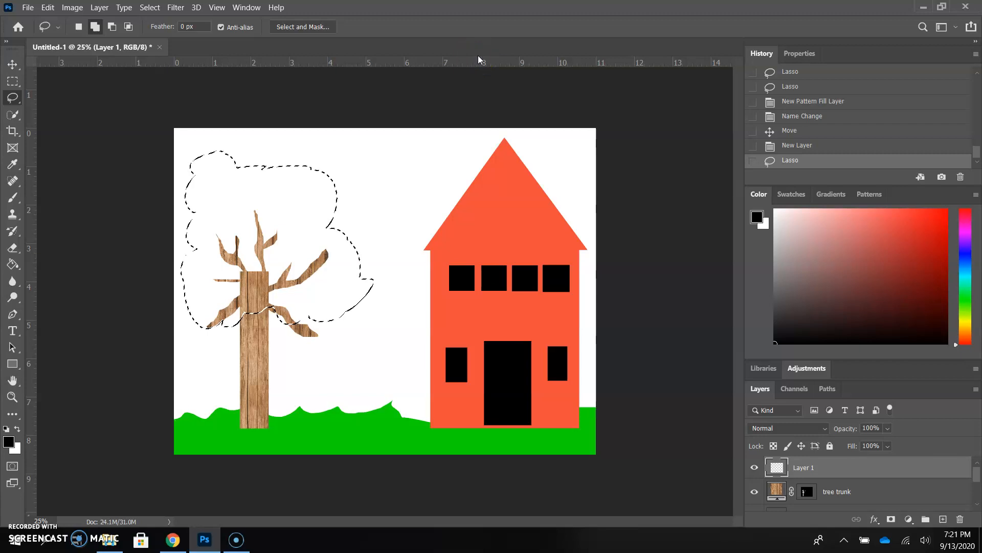
# Step: Activate the Brush tool, show the brush presets, and restore the Legacy Brushes set to the preset list
pyautogui.click(13, 198)
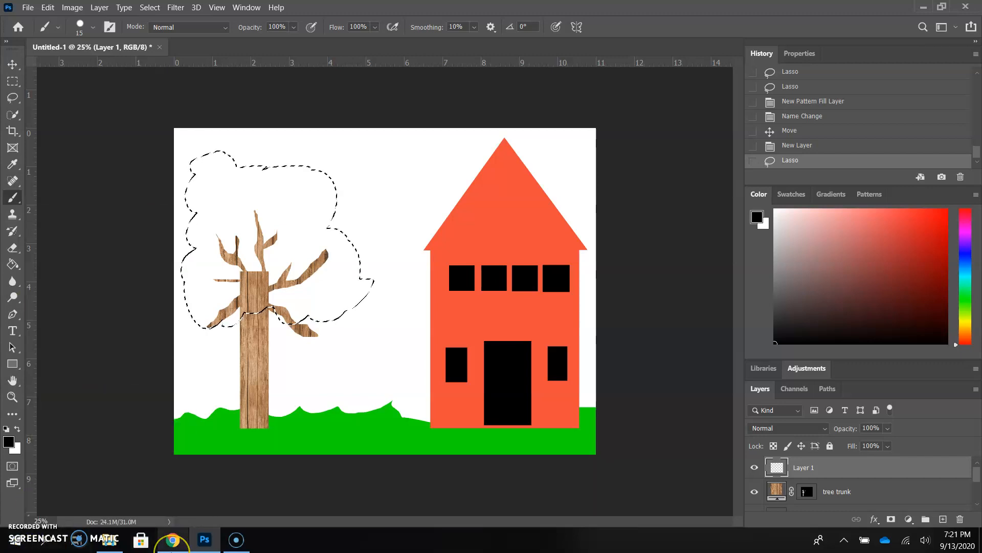
pyautogui.moveTo(172, 547)
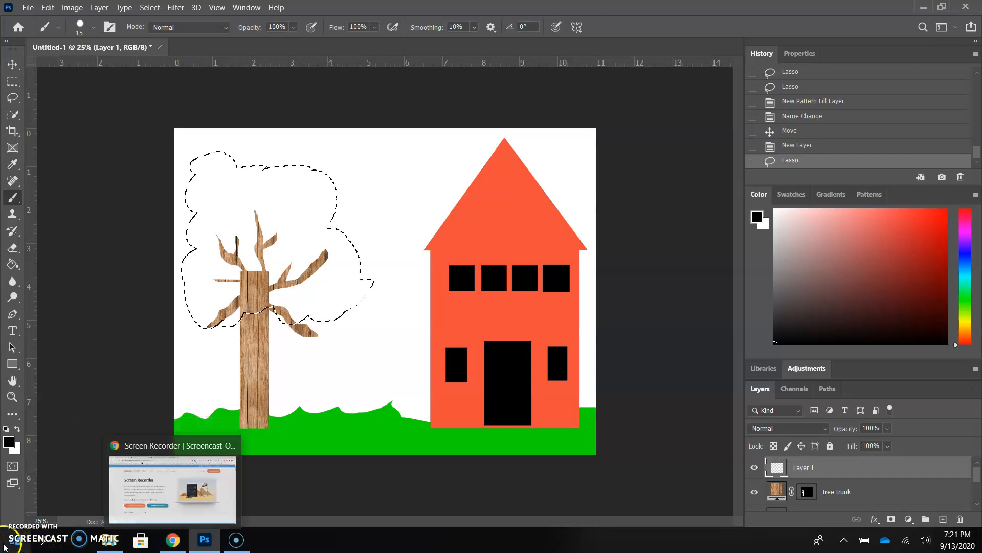
pyautogui.click(247, 7)
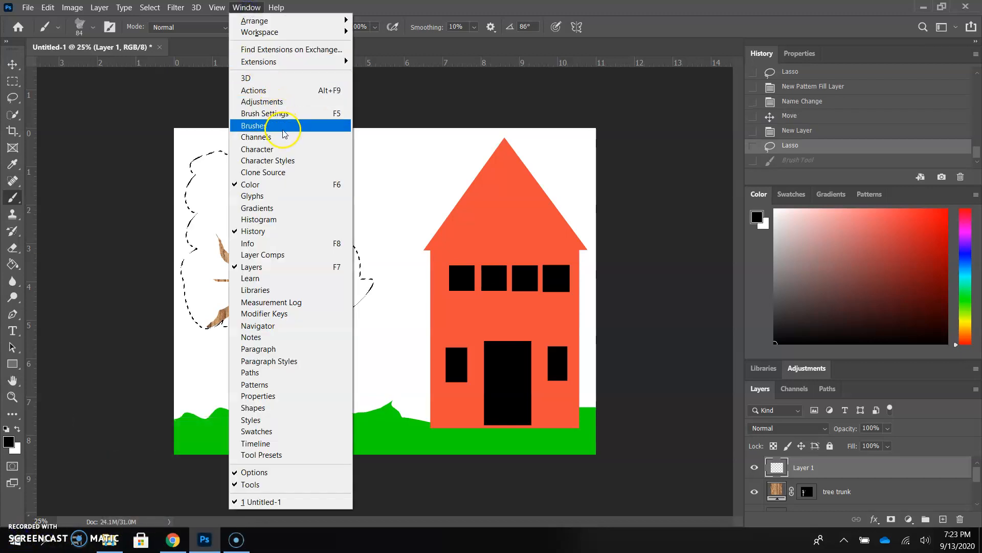
pyautogui.click(284, 129)
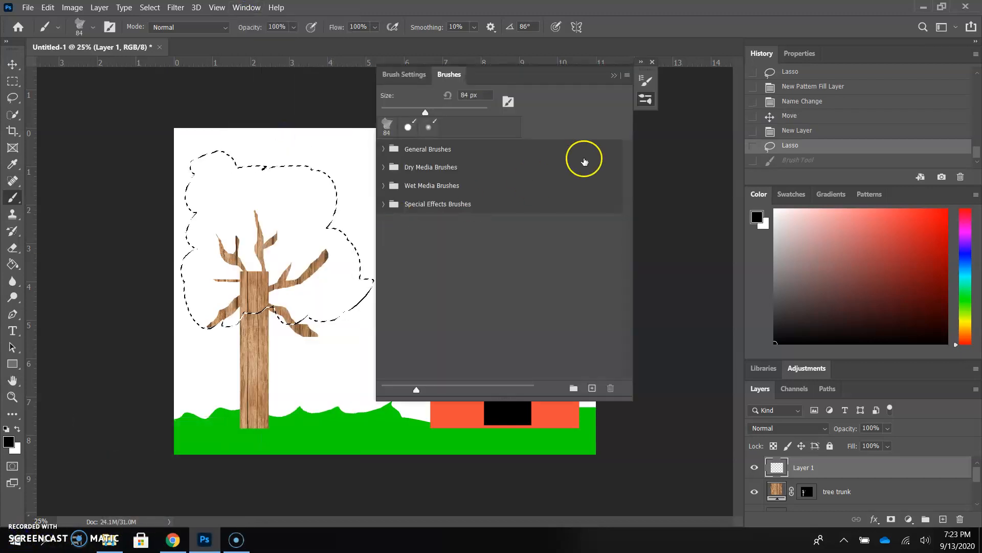
pyautogui.moveTo(555, 75); pyautogui.dragTo(661, 67)
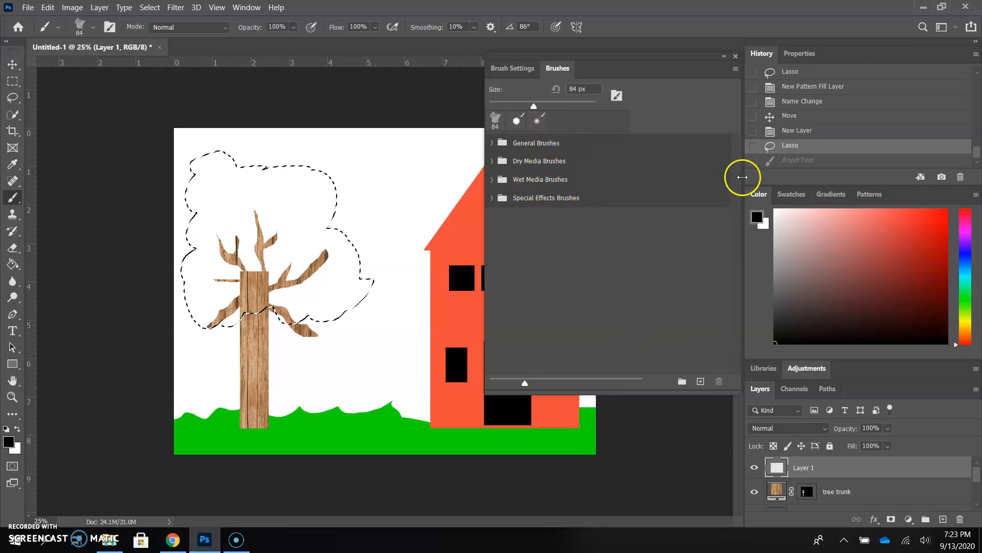
pyautogui.click(735, 70)
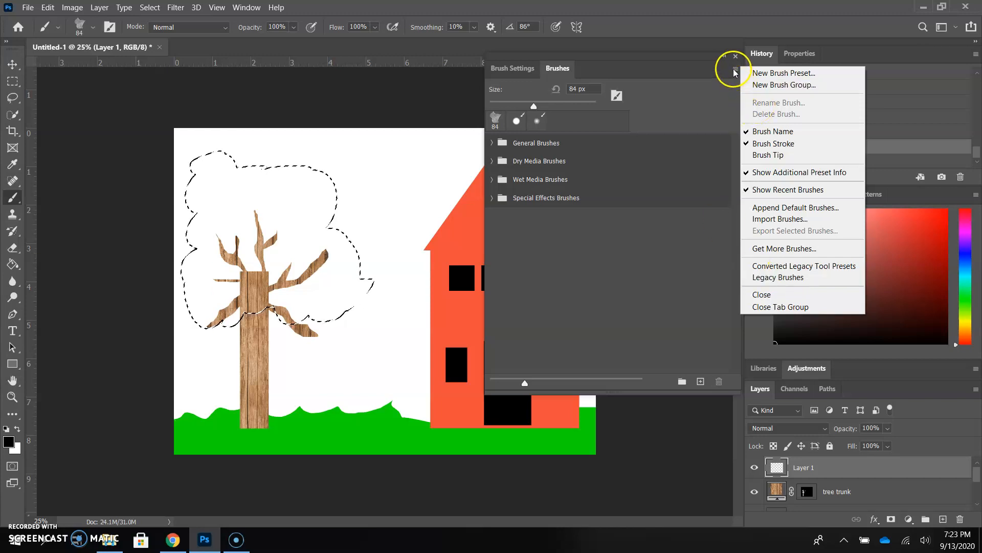
pyautogui.click(798, 282)
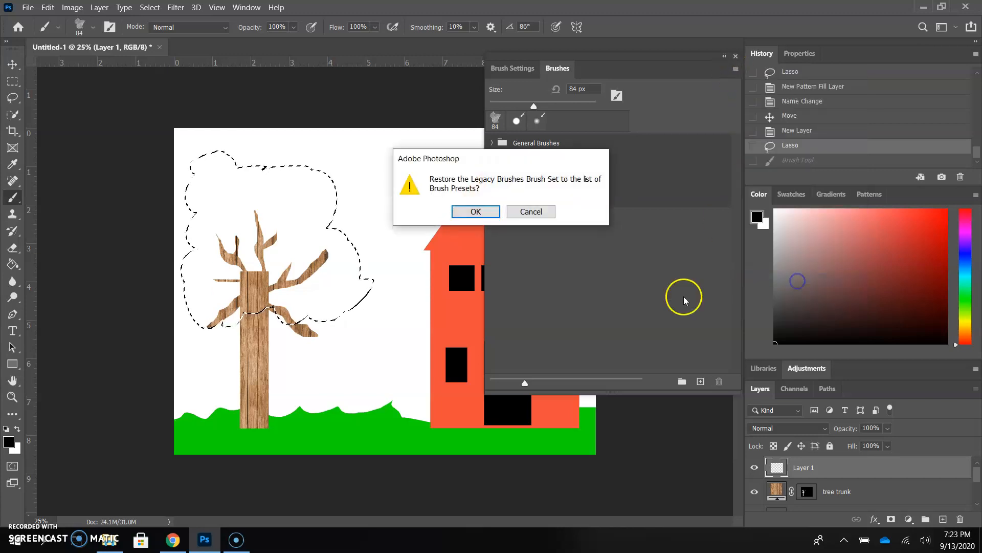
pyautogui.click(477, 210)
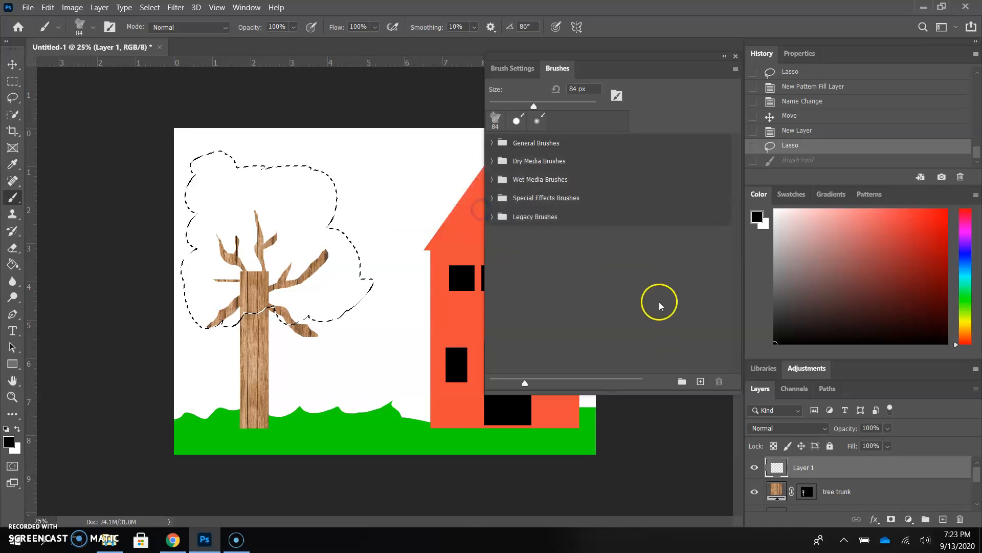
# Step: Choose the Falling Ivy Leaves brush from the legacy Special Effect Brushes and show its brush tip settings
pyautogui.click(491, 217)
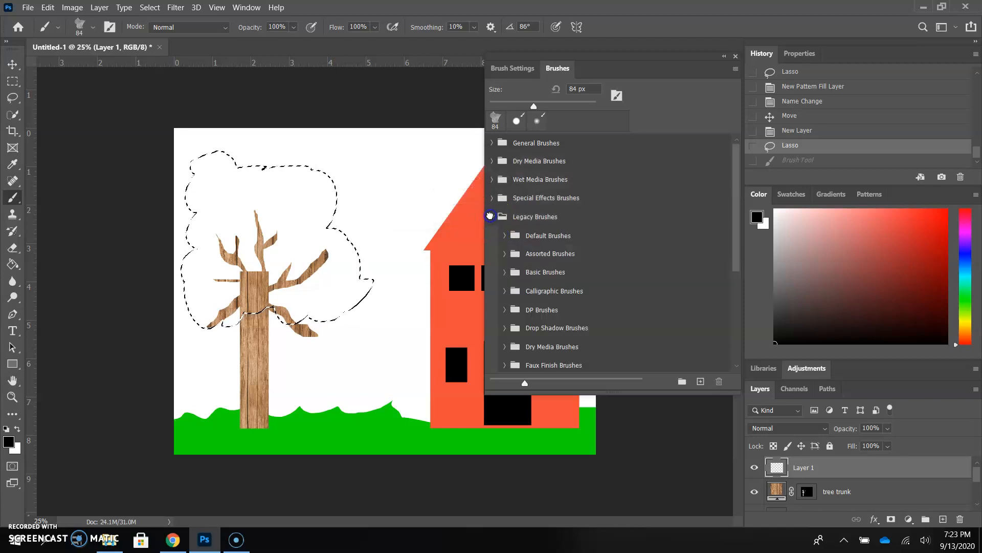
pyautogui.moveTo(741, 160); pyautogui.dragTo(763, 249)
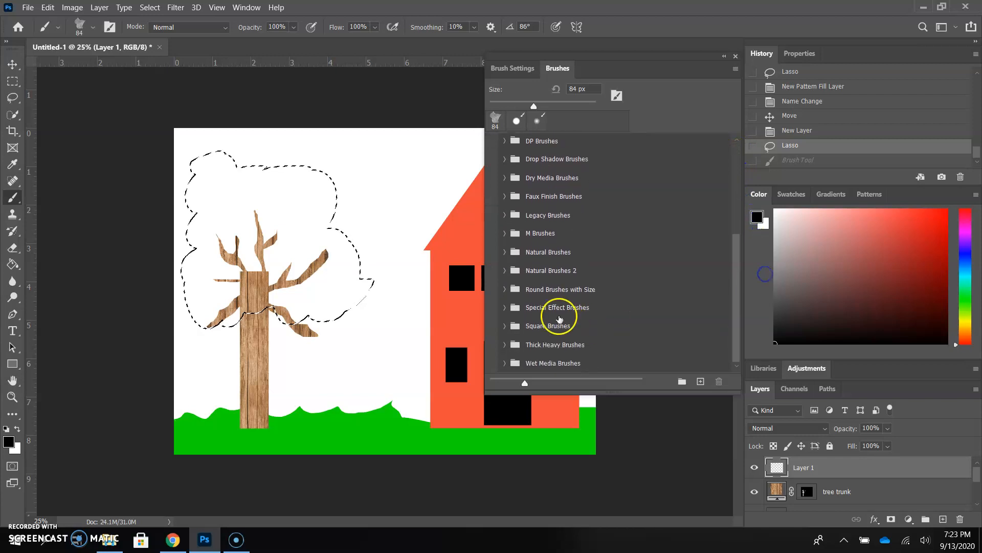
pyautogui.click(505, 307)
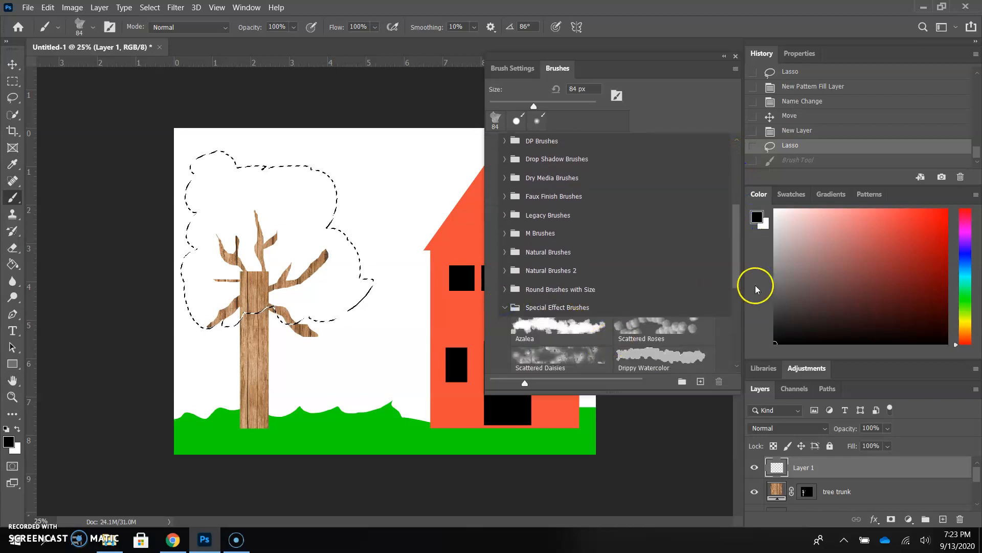
pyautogui.moveTo(736, 256); pyautogui.dragTo(760, 339)
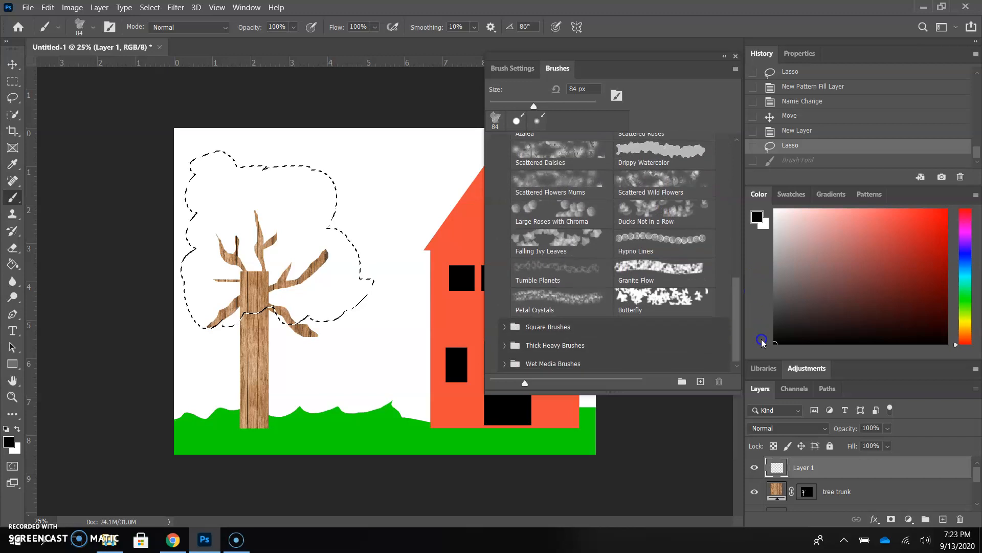
pyautogui.click(586, 248)
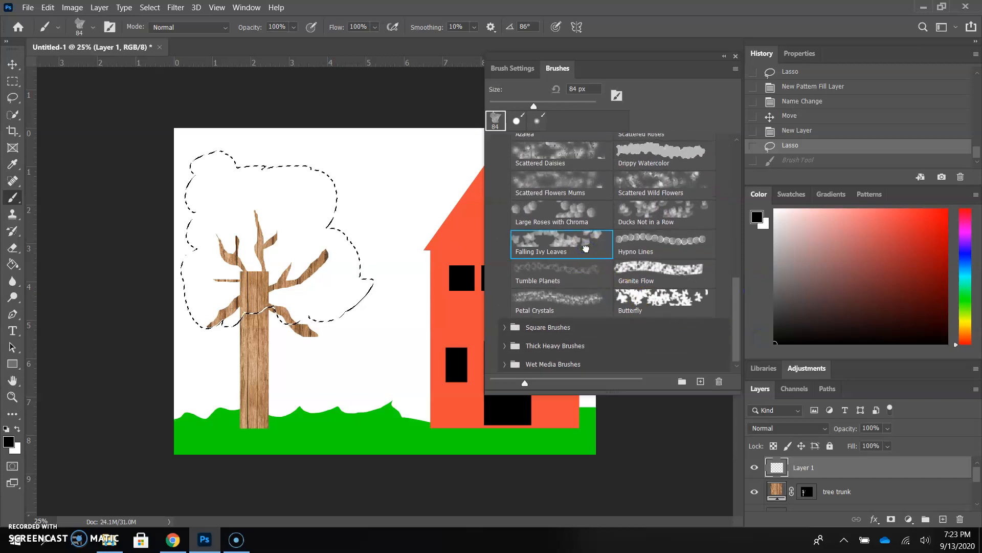
pyautogui.click(512, 68)
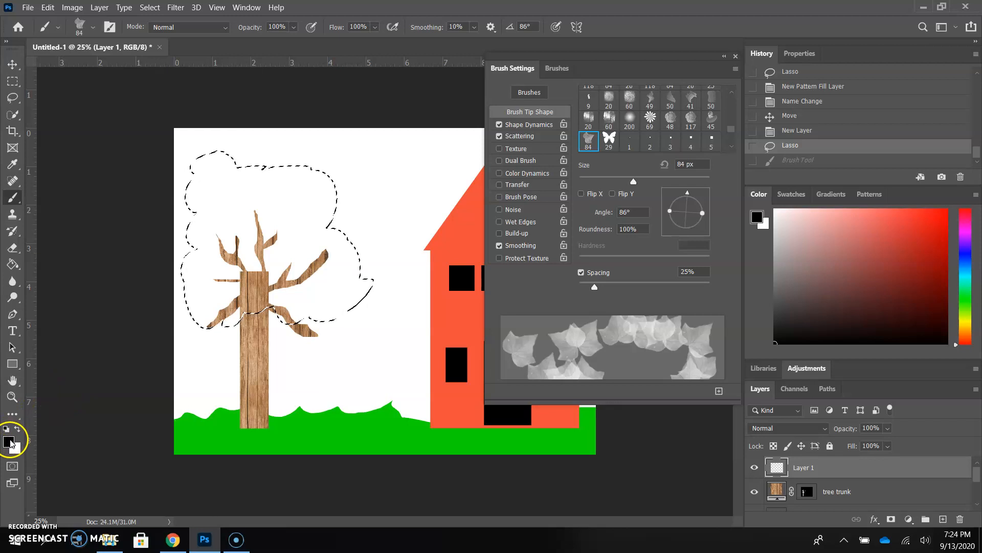
# Step: Set the foreground color to dark green 0b5f13
pyautogui.click(10, 442)
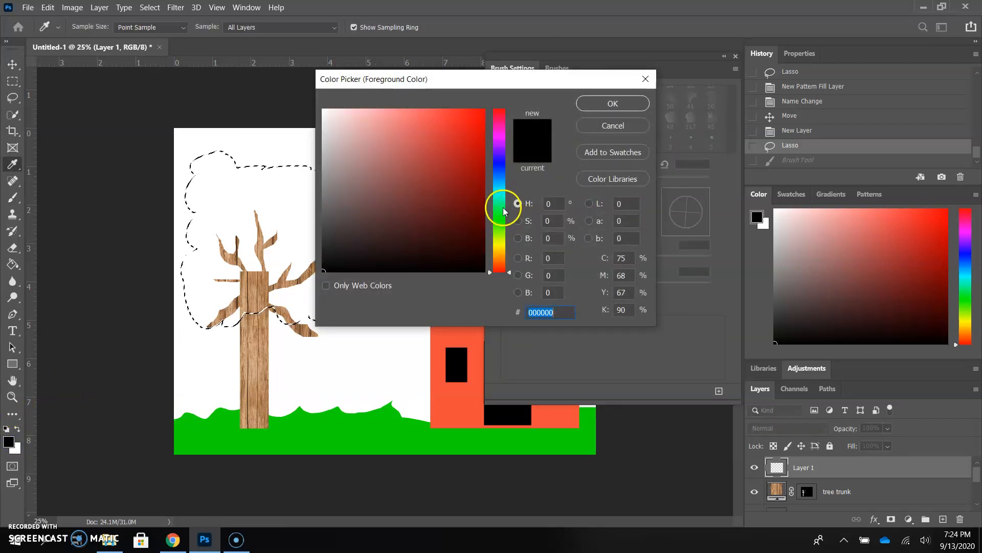
pyautogui.click(505, 255)
pyautogui.moveTo(501, 234)
pyautogui.mouseDown()
pyautogui.moveTo(502, 204)
pyautogui.moveTo(507, 219)
pyautogui.moveTo(465, 212)
pyautogui.mouseUp()
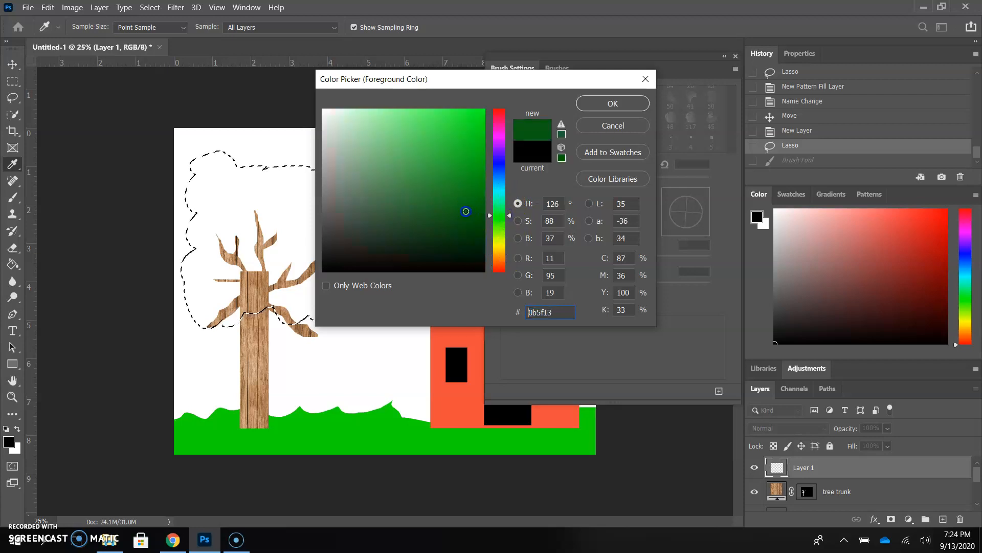
pyautogui.click(592, 99)
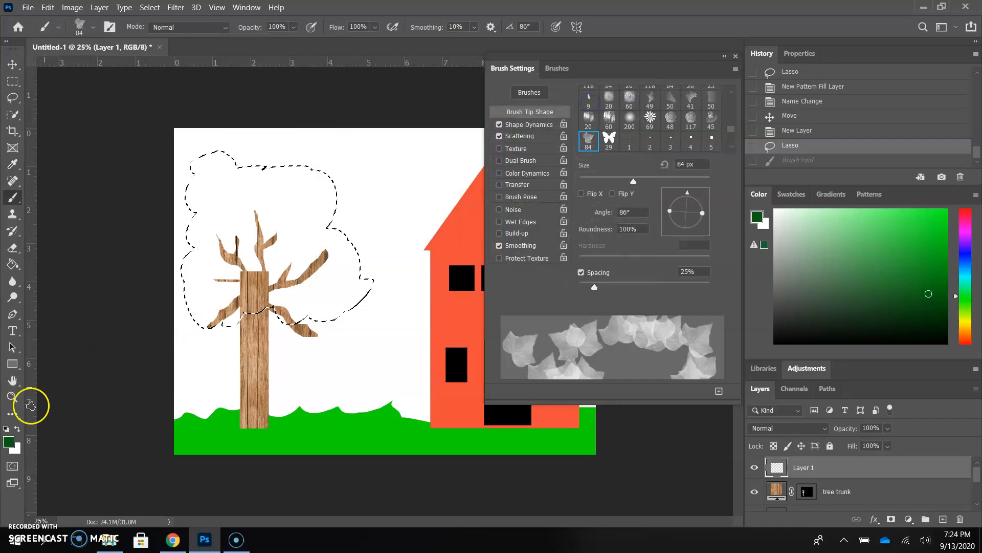
# Step: Set the background color to bright yellow-green 6ee60e
pyautogui.click(15, 453)
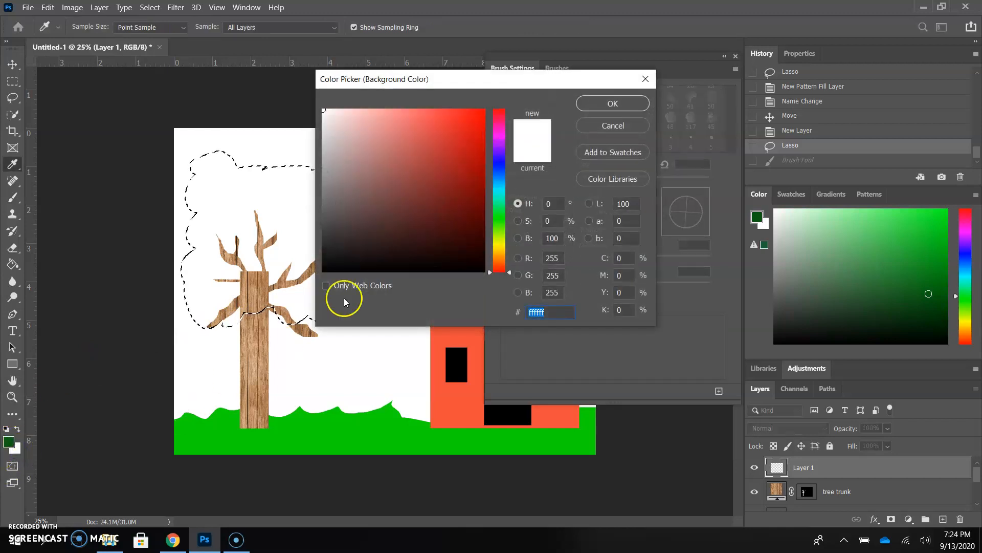
pyautogui.click(496, 205)
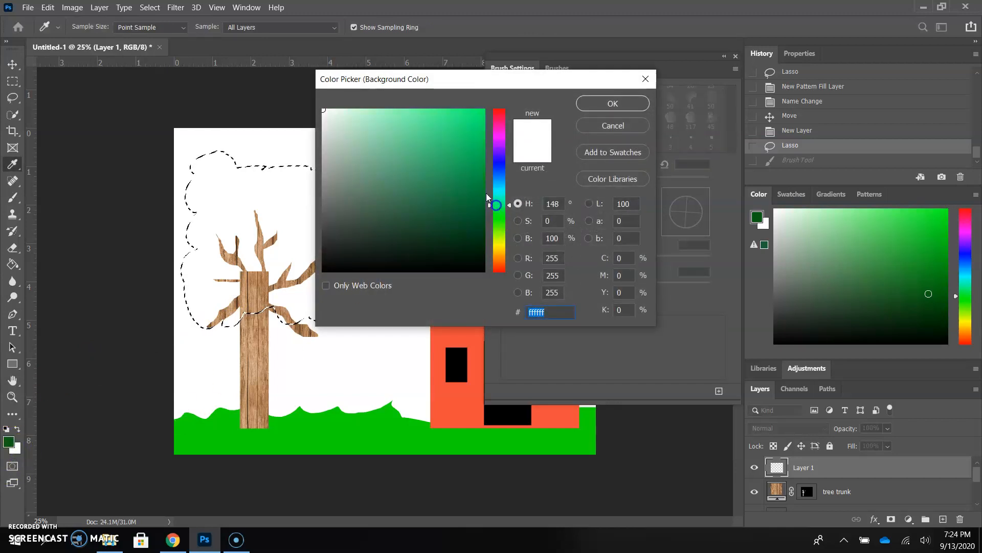
pyautogui.click(426, 129)
pyautogui.moveTo(426, 129)
pyautogui.mouseDown()
pyautogui.moveTo(419, 123)
pyautogui.moveTo(453, 123)
pyautogui.moveTo(438, 200)
pyautogui.moveTo(428, 191)
pyautogui.moveTo(449, 164)
pyautogui.mouseUp()
pyautogui.moveTo(512, 207); pyautogui.dragTo(512, 229)
pyautogui.moveTo(435, 189)
pyautogui.mouseDown()
pyautogui.moveTo(415, 184)
pyautogui.moveTo(431, 125)
pyautogui.moveTo(424, 115)
pyautogui.moveTo(467, 133)
pyautogui.moveTo(475, 124)
pyautogui.mouseUp()
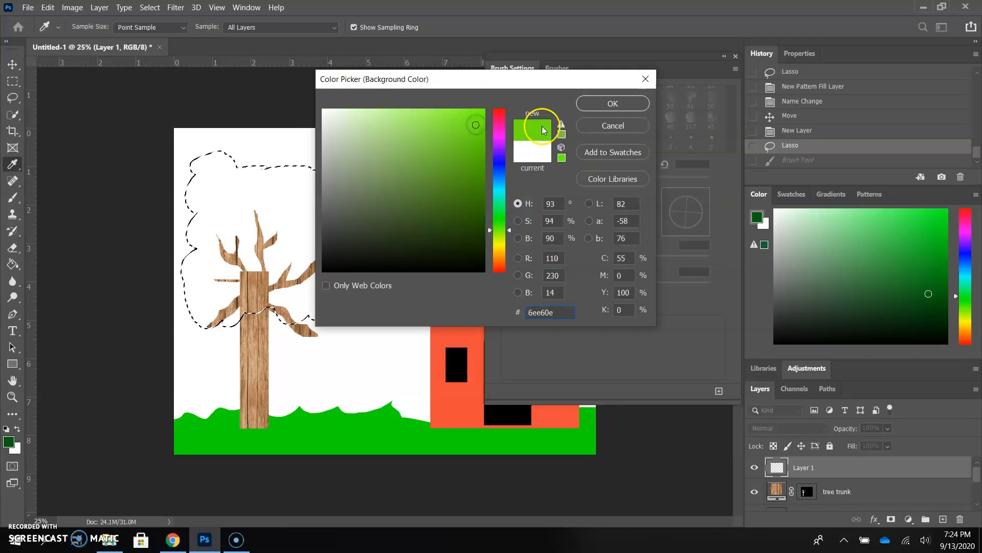
pyautogui.click(629, 104)
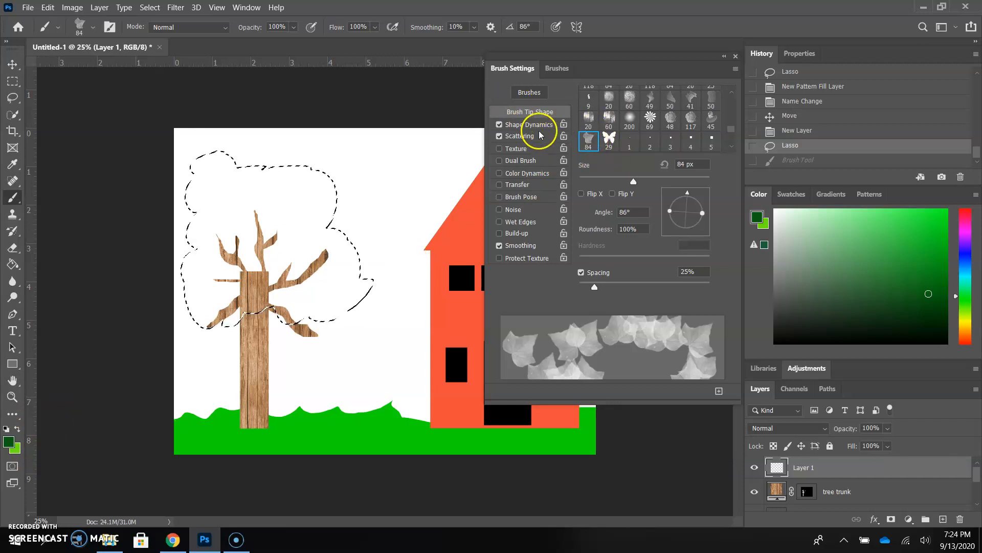
# Step: Set the leaf brush's Shape Dynamics to 82% size jitter, 51% angle jitter and 41% roundness jitter
pyautogui.click(534, 125)
pyautogui.click(532, 126)
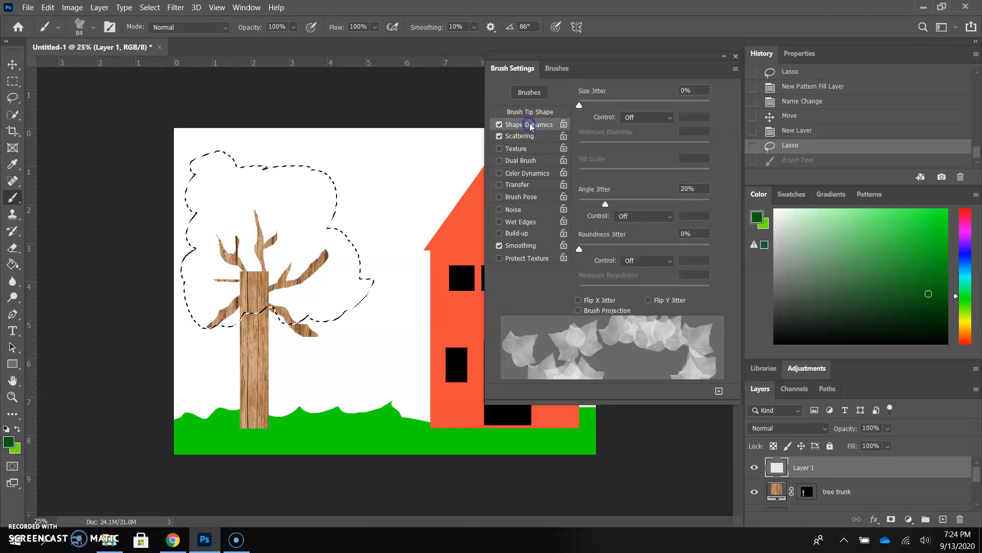
pyautogui.click(499, 124)
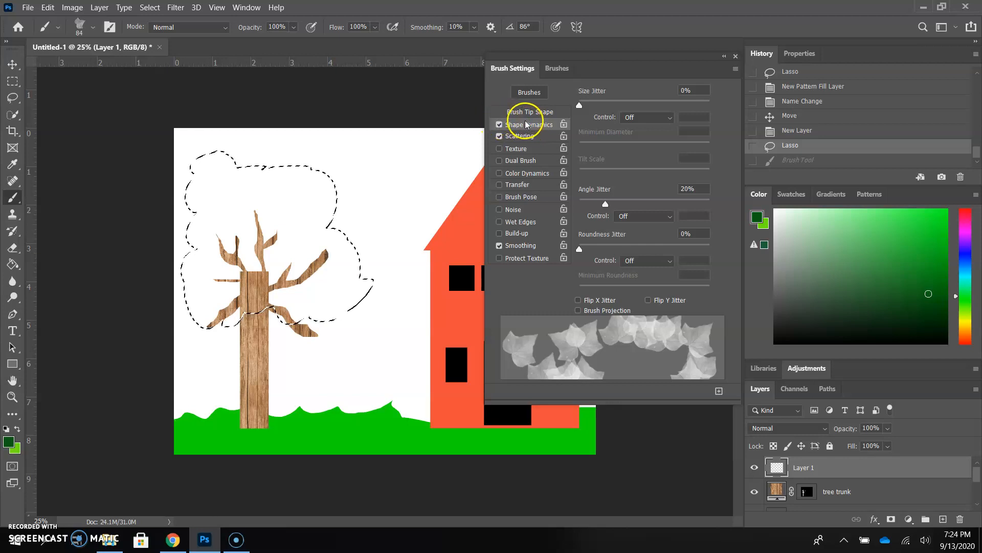
pyautogui.moveTo(579, 105); pyautogui.dragTo(687, 106)
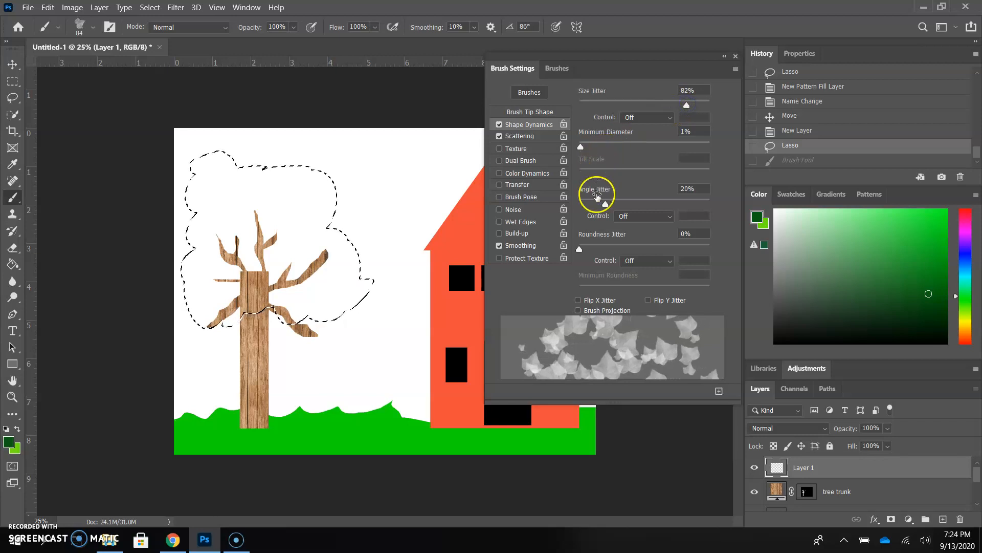
pyautogui.moveTo(605, 204); pyautogui.dragTo(639, 204)
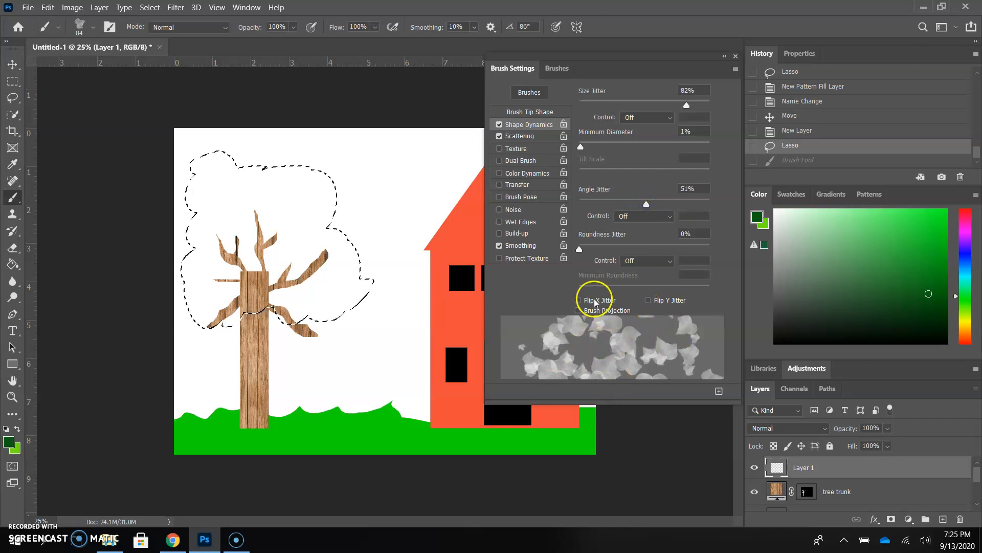
pyautogui.moveTo(580, 249); pyautogui.dragTo(630, 249)
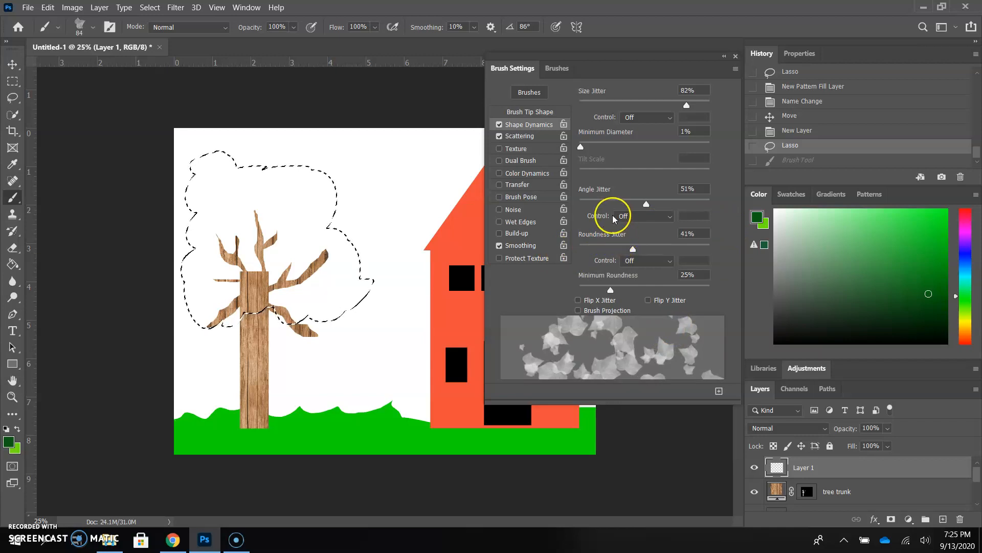
# Step: Set the leaf brush's Scattering to 392% scatter with a count of 2
pyautogui.click(520, 136)
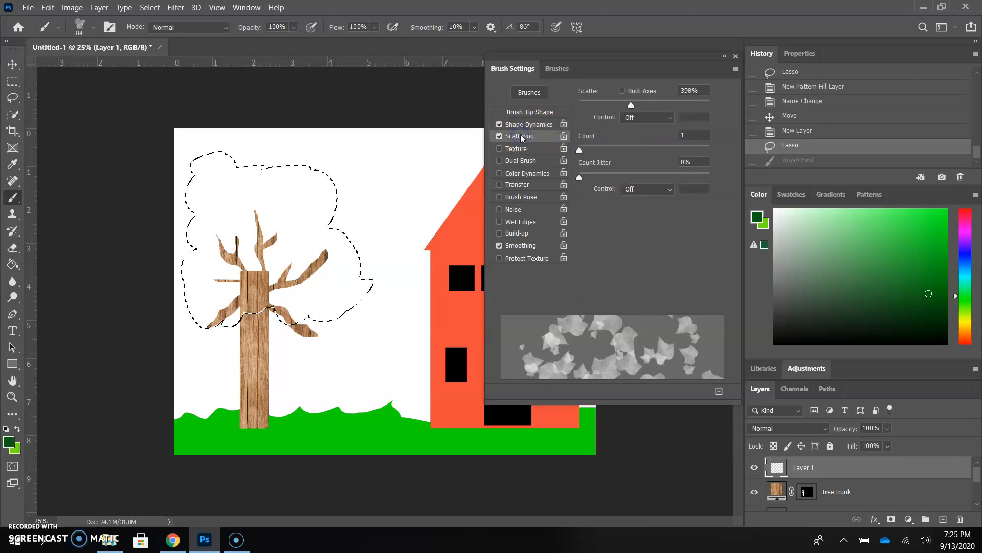
pyautogui.click(622, 91)
pyautogui.click(622, 91)
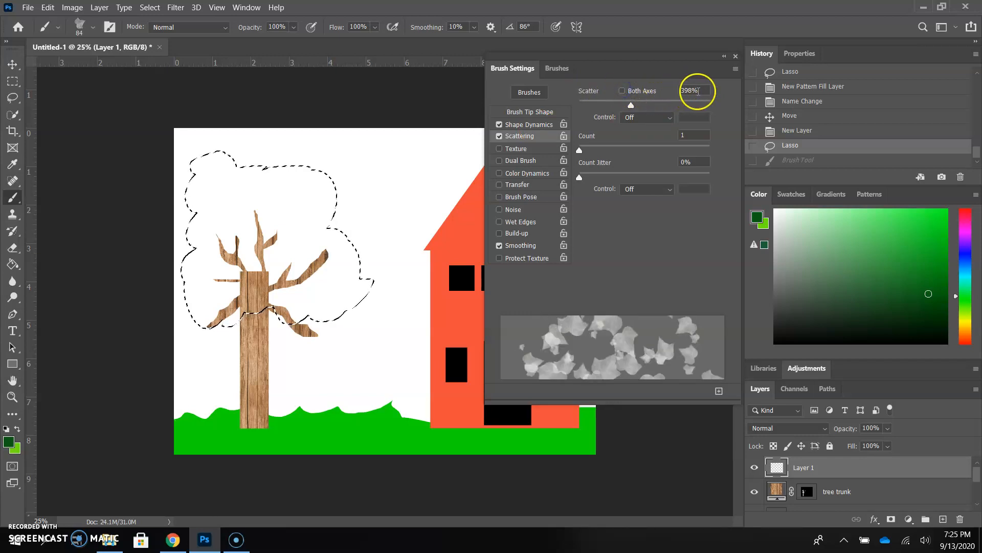
pyautogui.moveTo(632, 105); pyautogui.dragTo(576, 106)
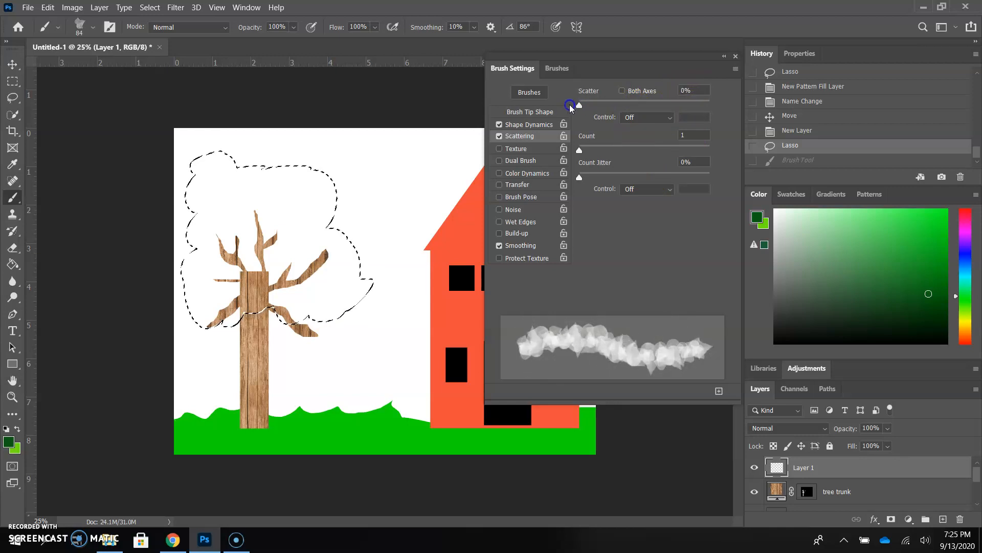
pyautogui.moveTo(578, 106); pyautogui.dragTo(630, 110)
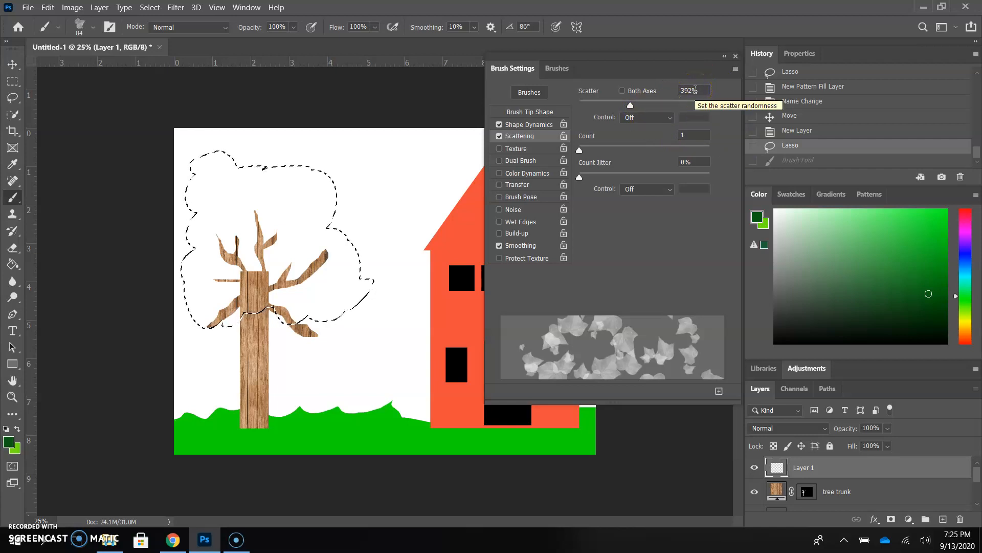
pyautogui.moveTo(581, 151)
pyautogui.mouseDown()
pyautogui.moveTo(605, 149)
pyautogui.moveTo(580, 148)
pyautogui.mouseUp()
pyautogui.click(680, 137)
pyautogui.write('5')
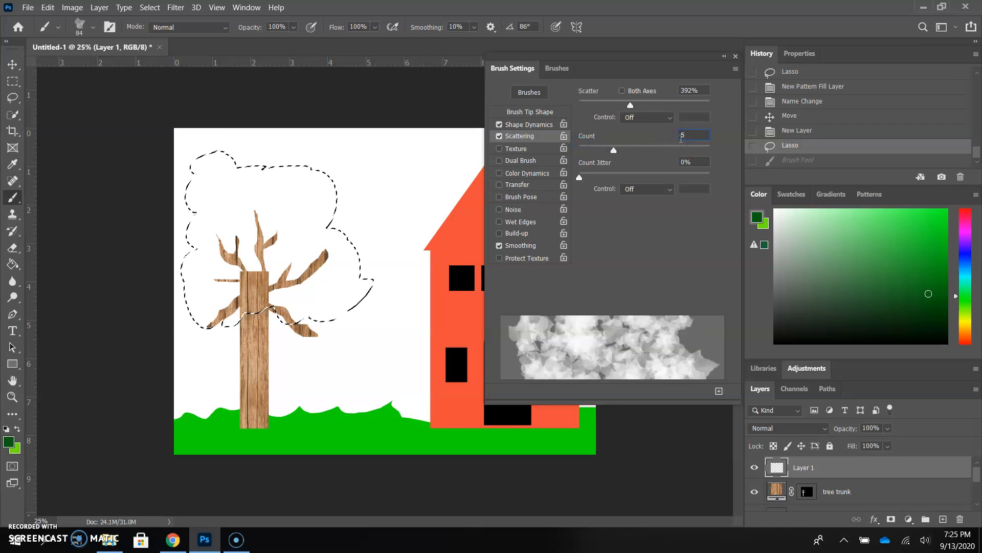
pyautogui.write('2')
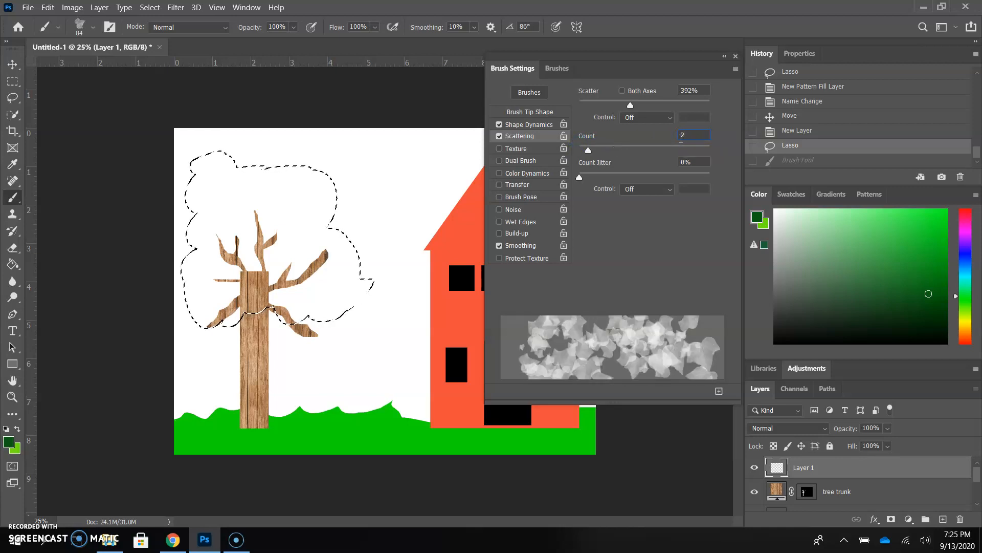
pyautogui.click(596, 164)
pyautogui.moveTo(579, 178); pyautogui.dragTo(610, 179)
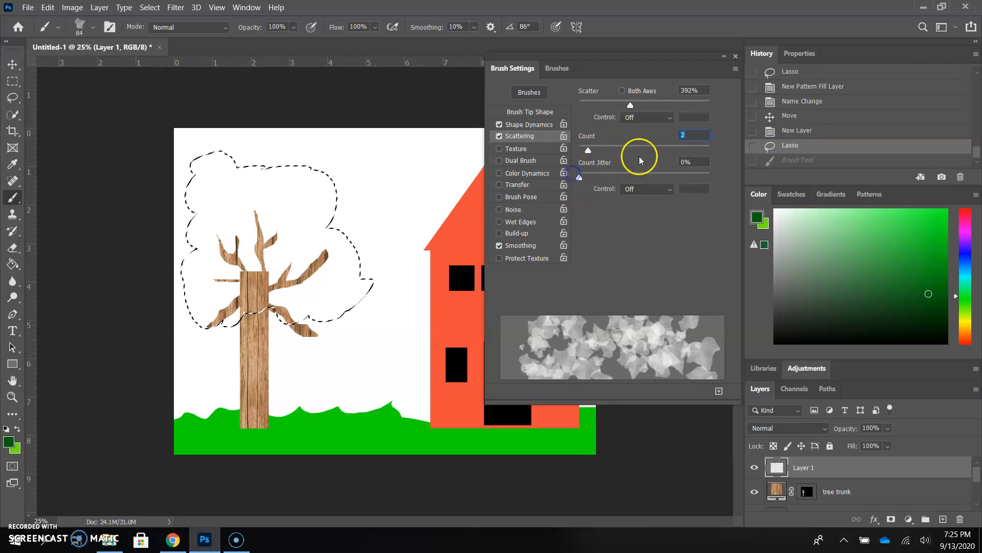
# Step: Enable Color Dynamics with 57% foreground/background, 40% hue, 77% saturation and 79% brightness jitter, and set the brush size to 127 px
pyautogui.click(523, 175)
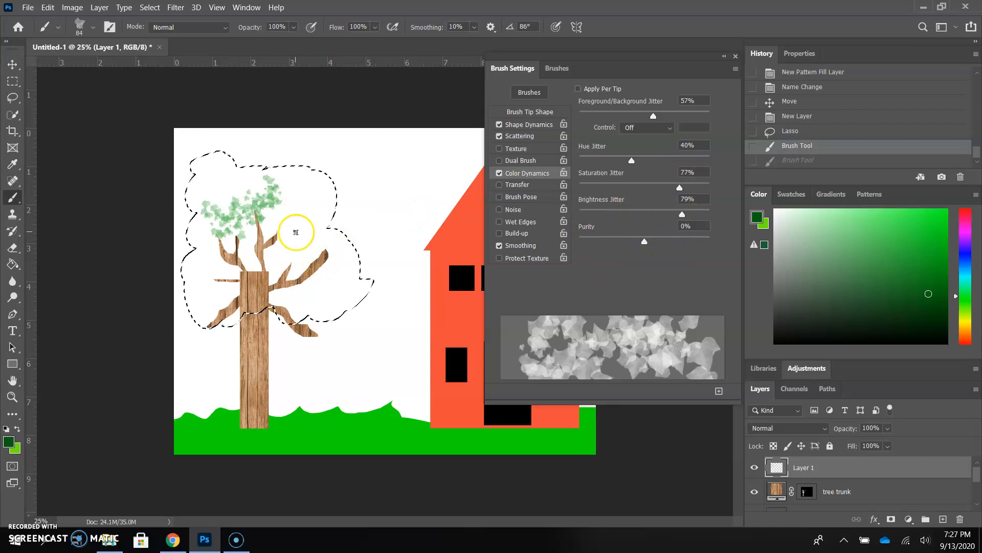
pyautogui.click(93, 27)
pyautogui.moveTo(127, 65); pyautogui.dragTo(117, 65)
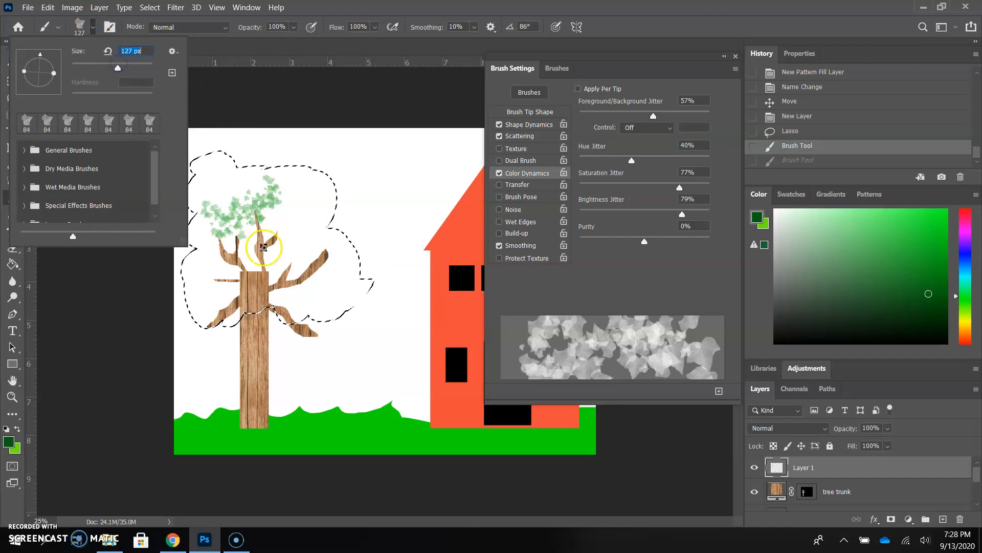
# Step: Fill the lassoed tree crown with overlapping multicolored ivy-leaf brush strokes on Layer 1, covering the upper branches
pyautogui.click(320, 290)
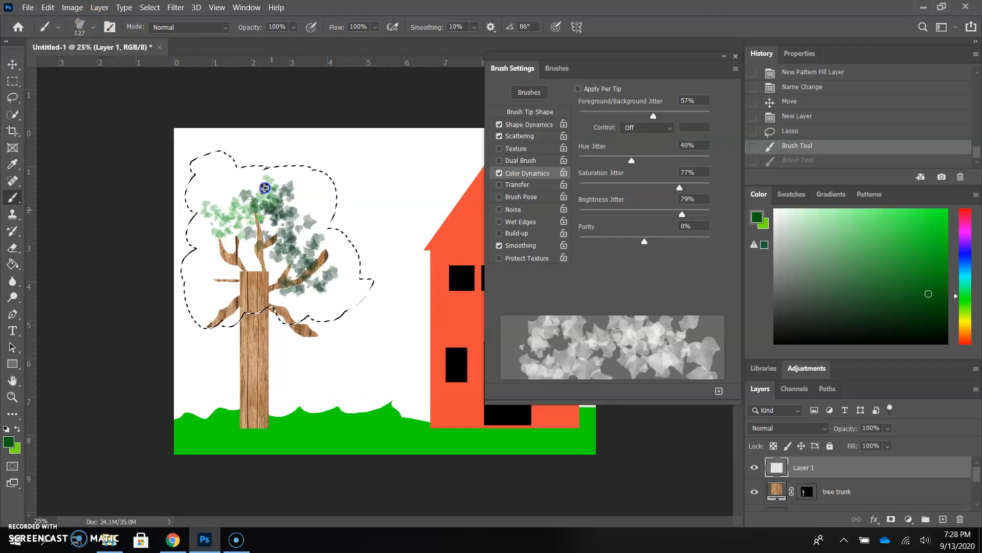
pyautogui.moveTo(198, 176); pyautogui.dragTo(212, 270)
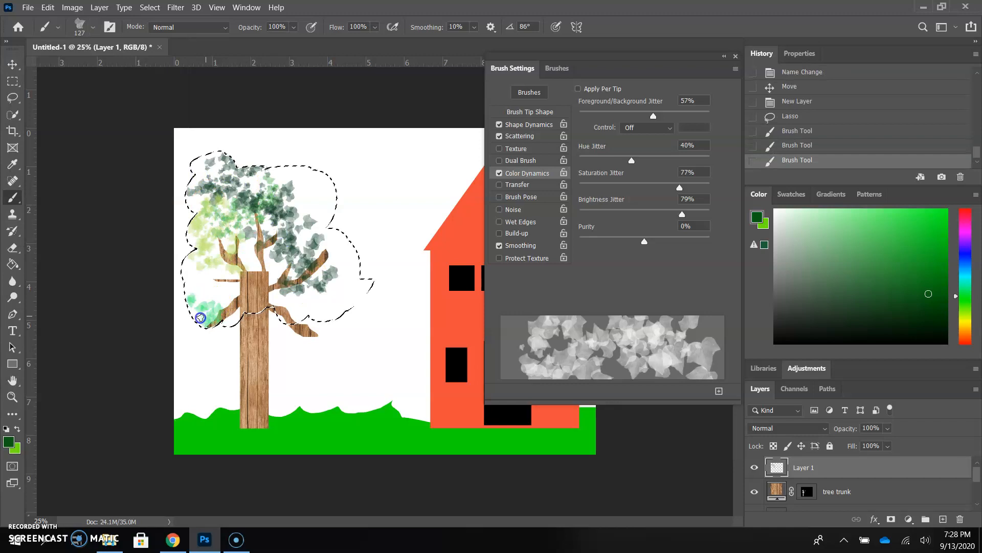
pyautogui.moveTo(200, 317); pyautogui.dragTo(182, 281)
pyautogui.click(320, 290)
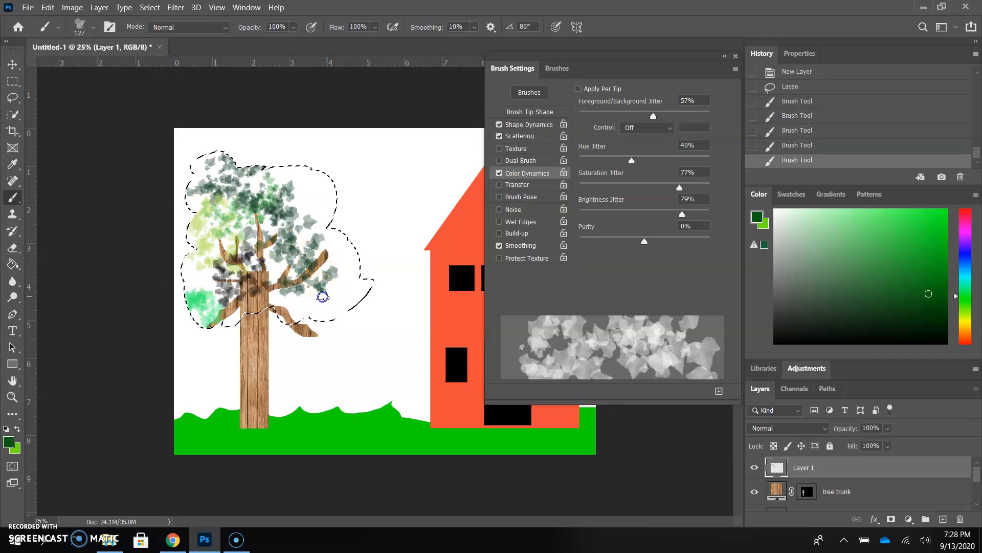
pyautogui.moveTo(323, 296); pyautogui.dragTo(261, 285)
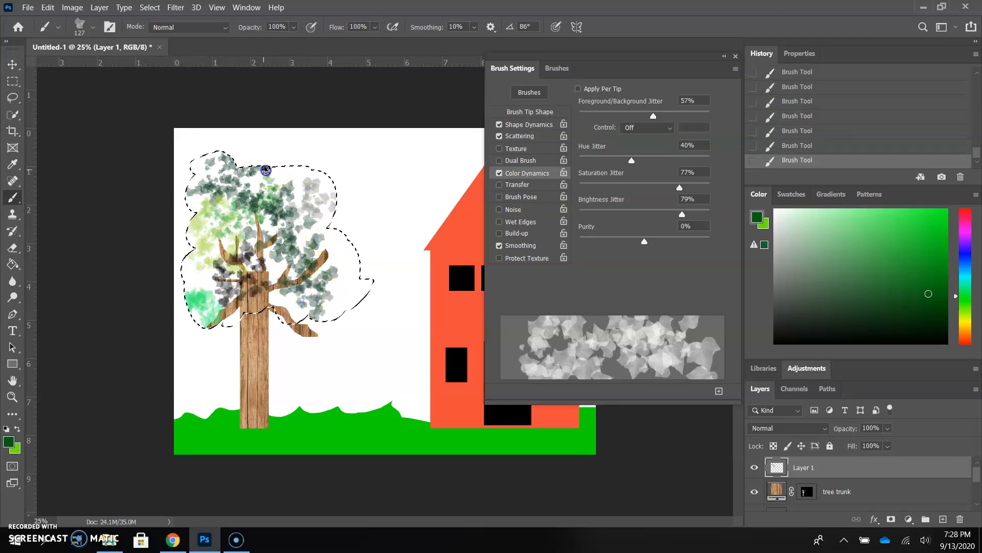
pyautogui.click(200, 272)
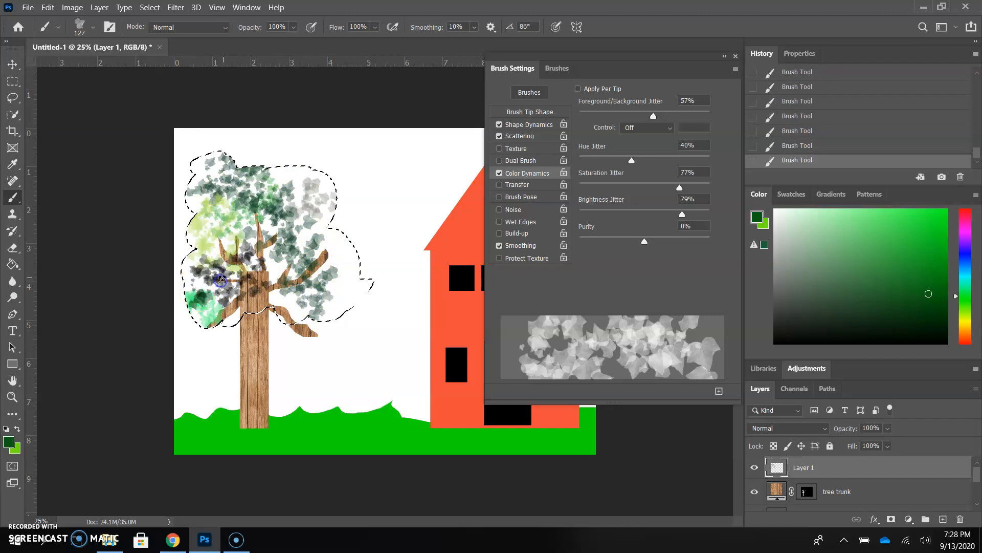
pyautogui.click(335, 290)
pyautogui.moveTo(310, 293)
pyautogui.mouseDown()
pyautogui.moveTo(278, 297)
pyautogui.moveTo(245, 273)
pyautogui.moveTo(352, 285)
pyautogui.moveTo(355, 234)
pyautogui.moveTo(341, 218)
pyautogui.moveTo(337, 244)
pyautogui.moveTo(342, 225)
pyautogui.moveTo(316, 174)
pyautogui.moveTo(294, 175)
pyautogui.moveTo(271, 158)
pyautogui.moveTo(314, 176)
pyautogui.moveTo(249, 188)
pyautogui.moveTo(195, 217)
pyautogui.moveTo(200, 245)
pyautogui.moveTo(174, 304)
pyautogui.moveTo(179, 315)
pyautogui.moveTo(236, 321)
pyautogui.moveTo(266, 285)
pyautogui.moveTo(306, 328)
pyautogui.moveTo(343, 321)
pyautogui.moveTo(348, 275)
pyautogui.moveTo(323, 237)
pyautogui.moveTo(302, 229)
pyautogui.moveTo(270, 252)
pyautogui.moveTo(245, 253)
pyautogui.moveTo(273, 254)
pyautogui.moveTo(249, 220)
pyautogui.mouseUp()
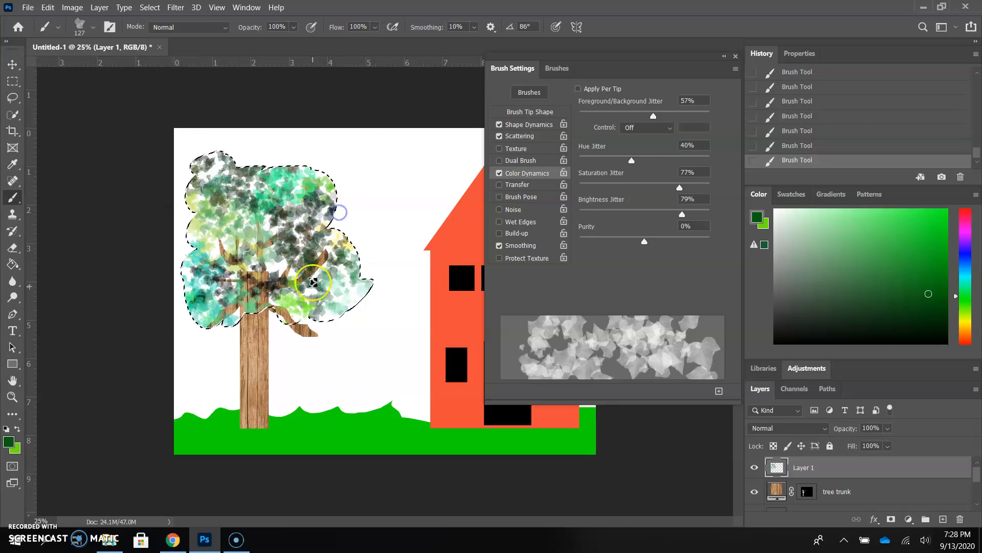
pyautogui.moveTo(278, 239)
pyautogui.mouseDown()
pyautogui.moveTo(223, 231)
pyautogui.moveTo(201, 306)
pyautogui.mouseUp()
pyautogui.moveTo(261, 296); pyautogui.dragTo(311, 296)
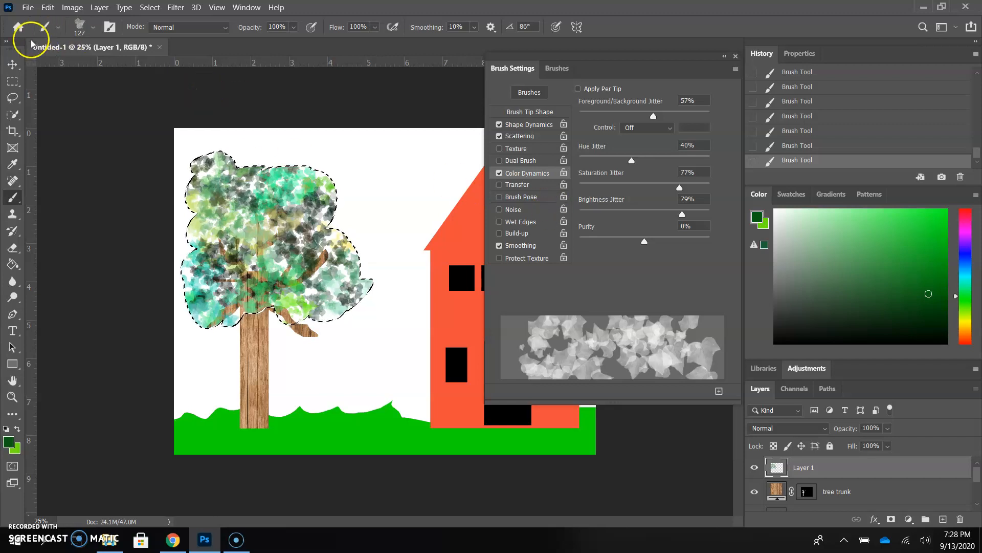
# Step: Switch to the Move tool, clear the crown's lasso selection, and deselect the leaf layer
pyautogui.press('v')
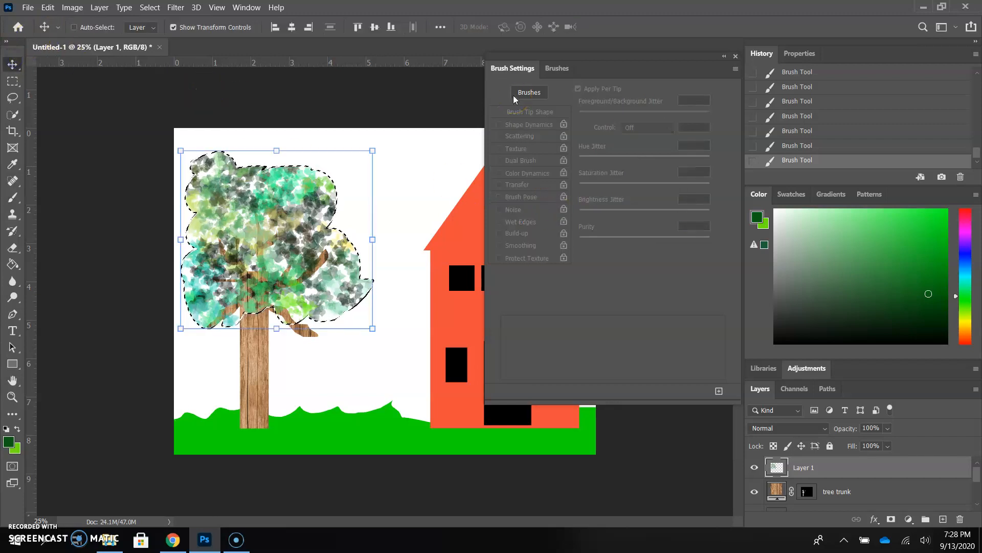
pyautogui.hotkey('ctrl', 'd')
pyautogui.click(252, 111)
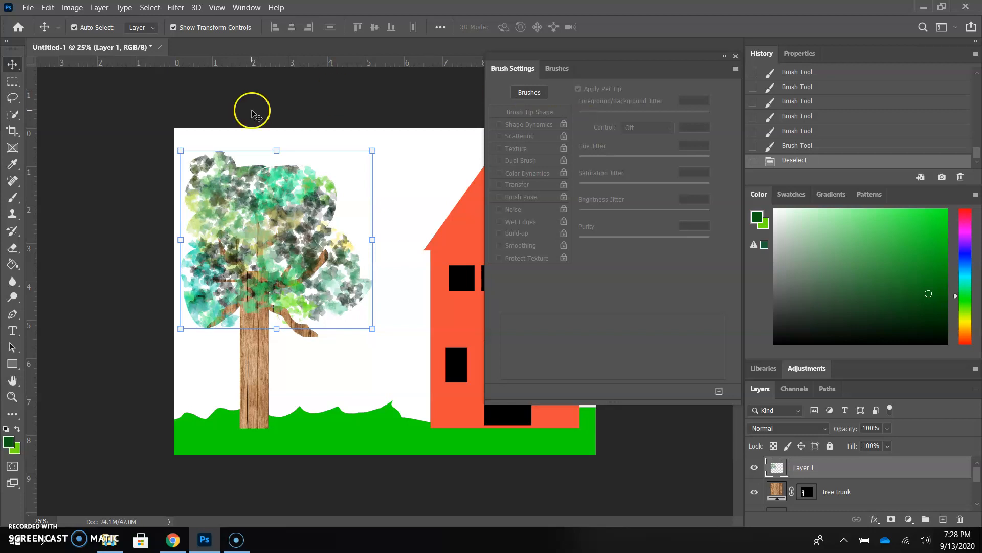
pyautogui.click(153, 151)
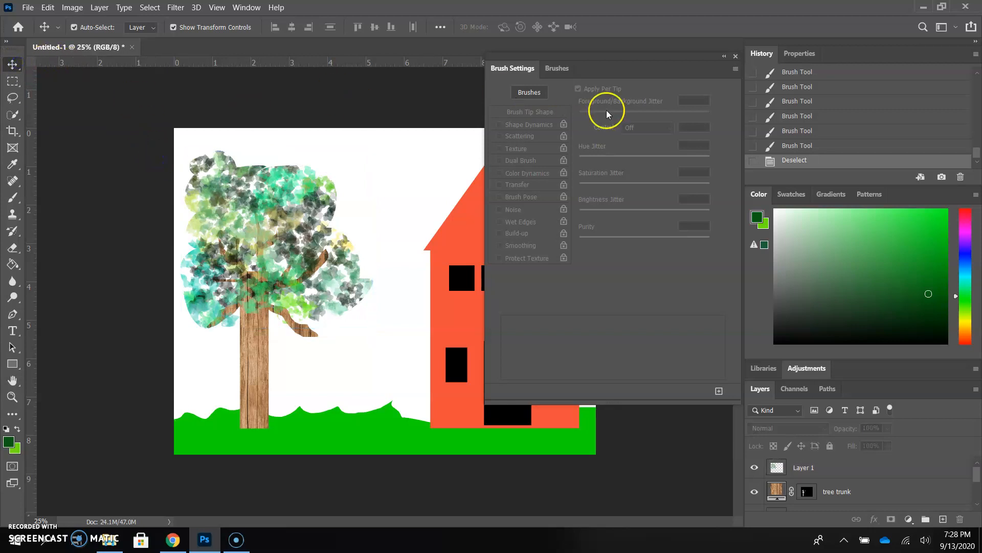